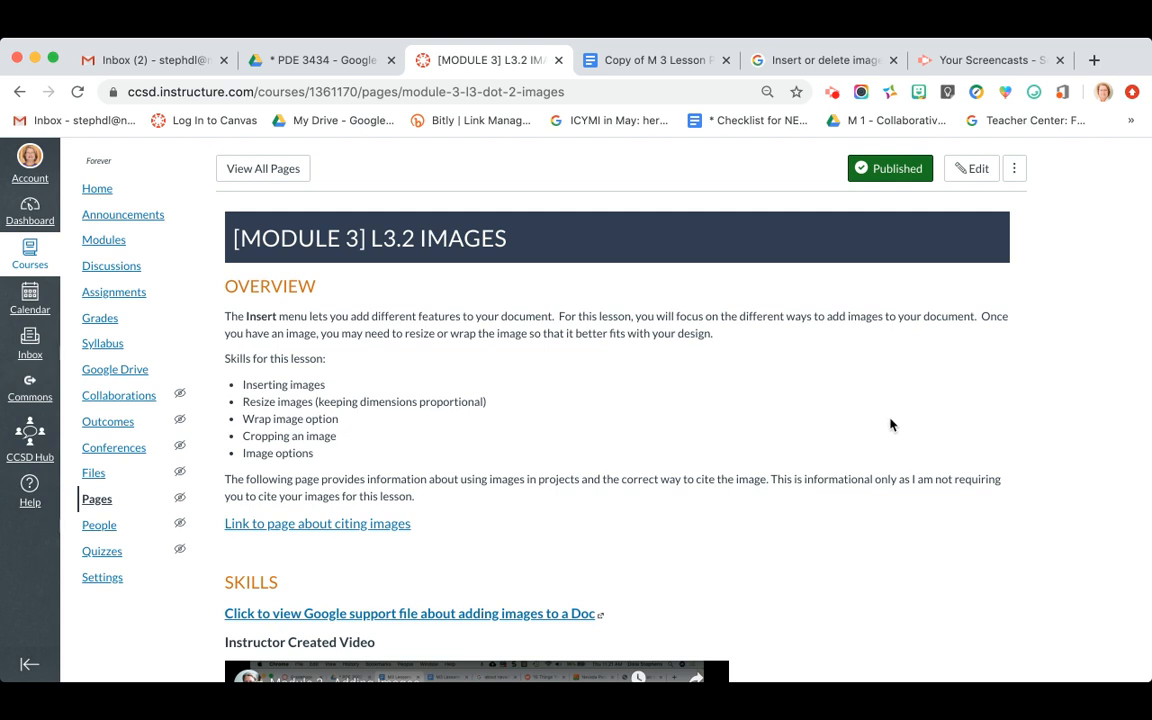
# Review the L3.2 Images lesson page down to its assignment instructions.
pyautogui.scroll(-2, 905, 426)
pyautogui.scroll(-10, 905, 428)
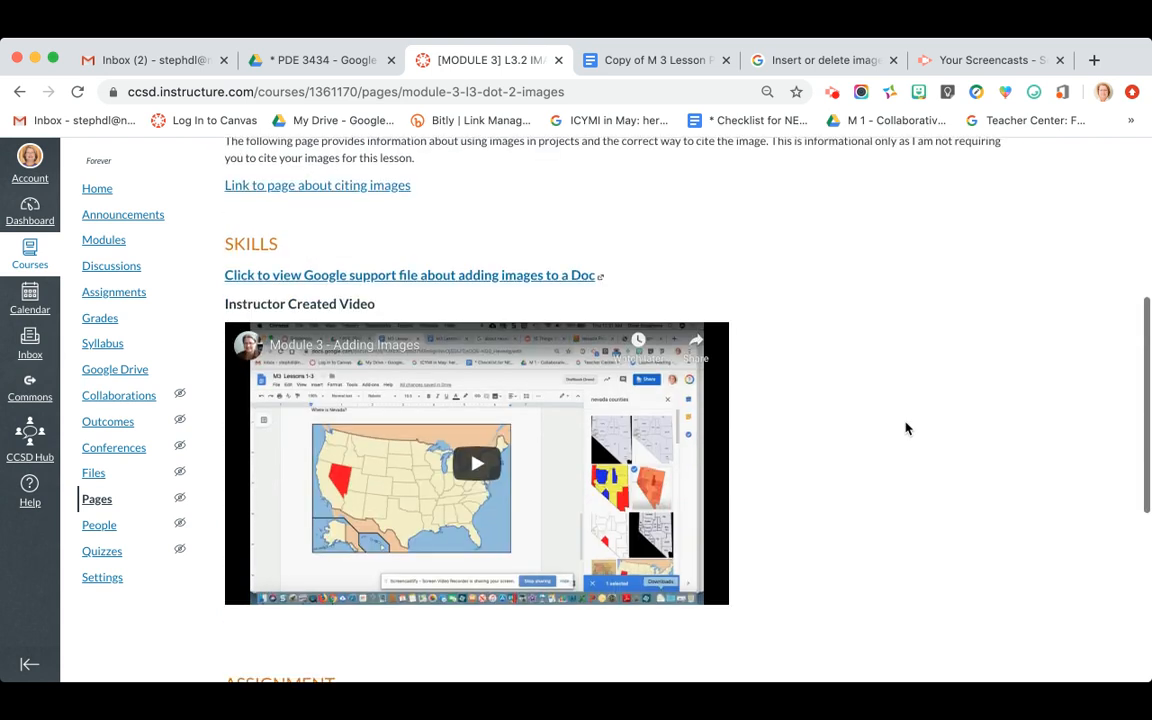
pyautogui.scroll(-2, 905, 428)
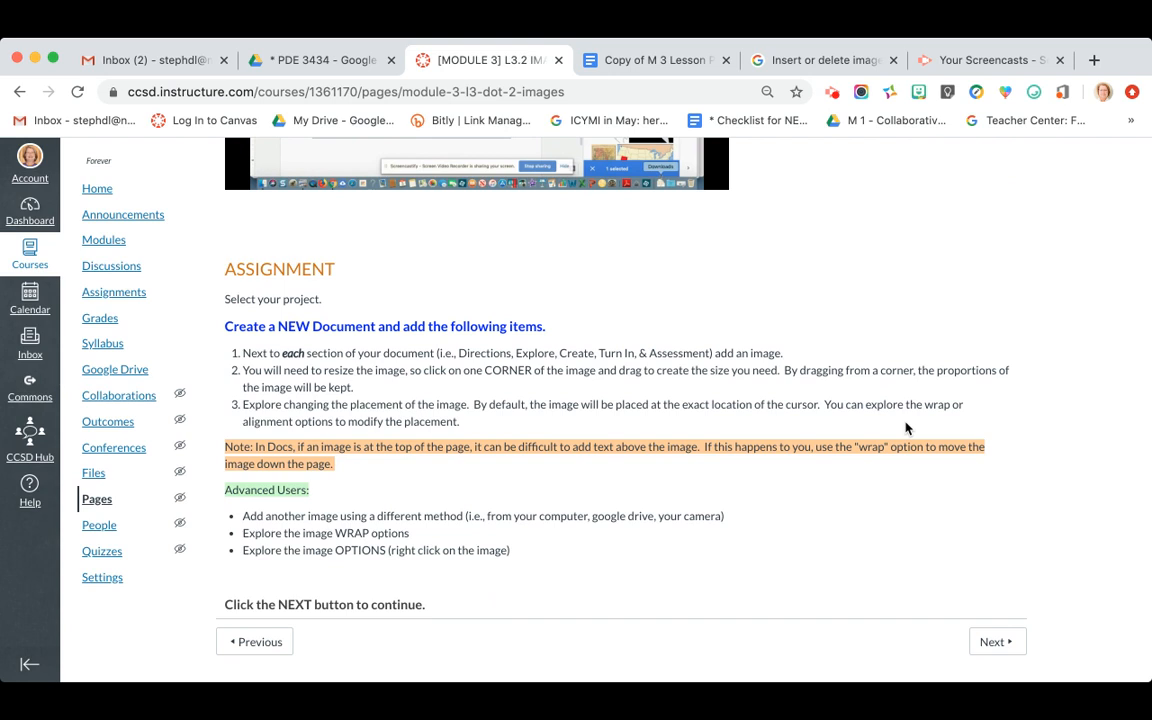
# Switch to the Copy of M 3 Lesson Plan document and examine its sections and the robot image beside the Step 2 heading.
pyautogui.click(680, 62)
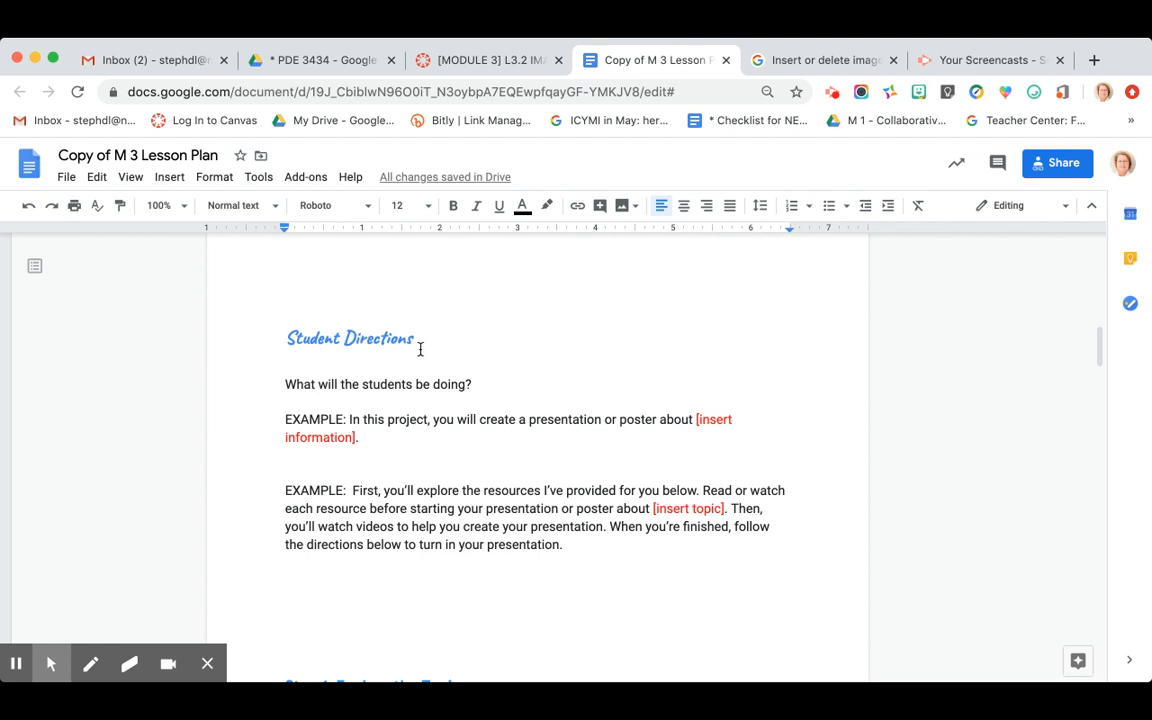
pyautogui.scroll(-3, 423, 349)
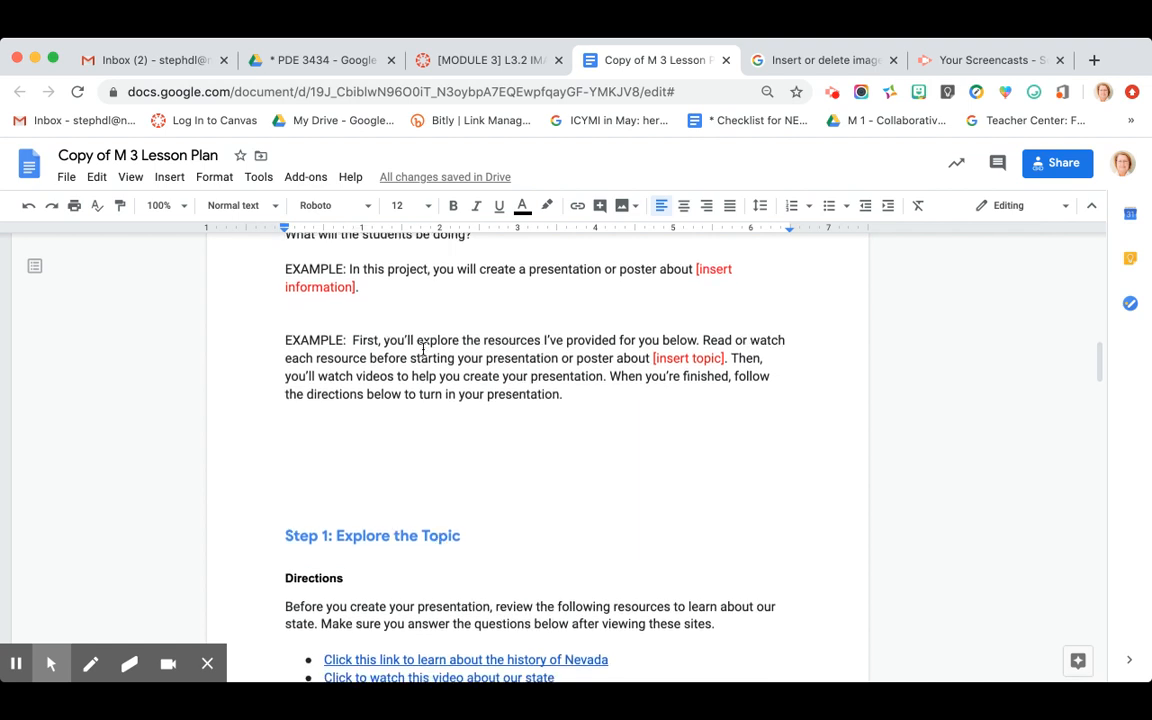
pyautogui.scroll(-1, 423, 349)
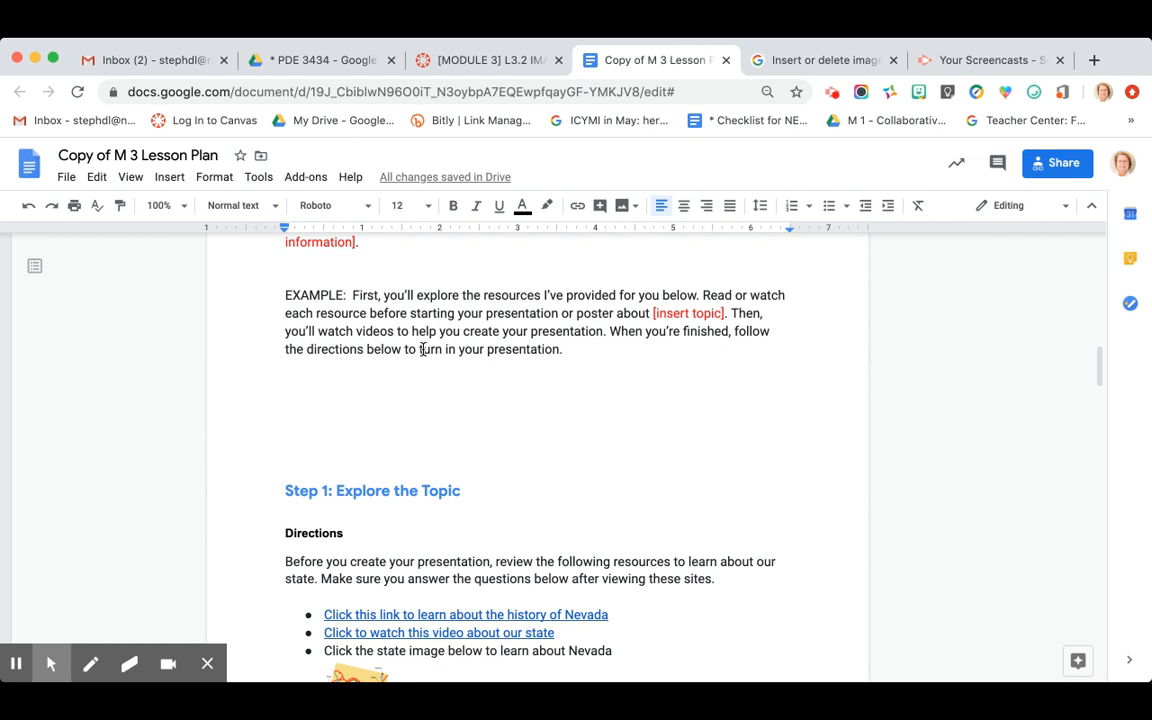
pyautogui.scroll(3, 424, 318)
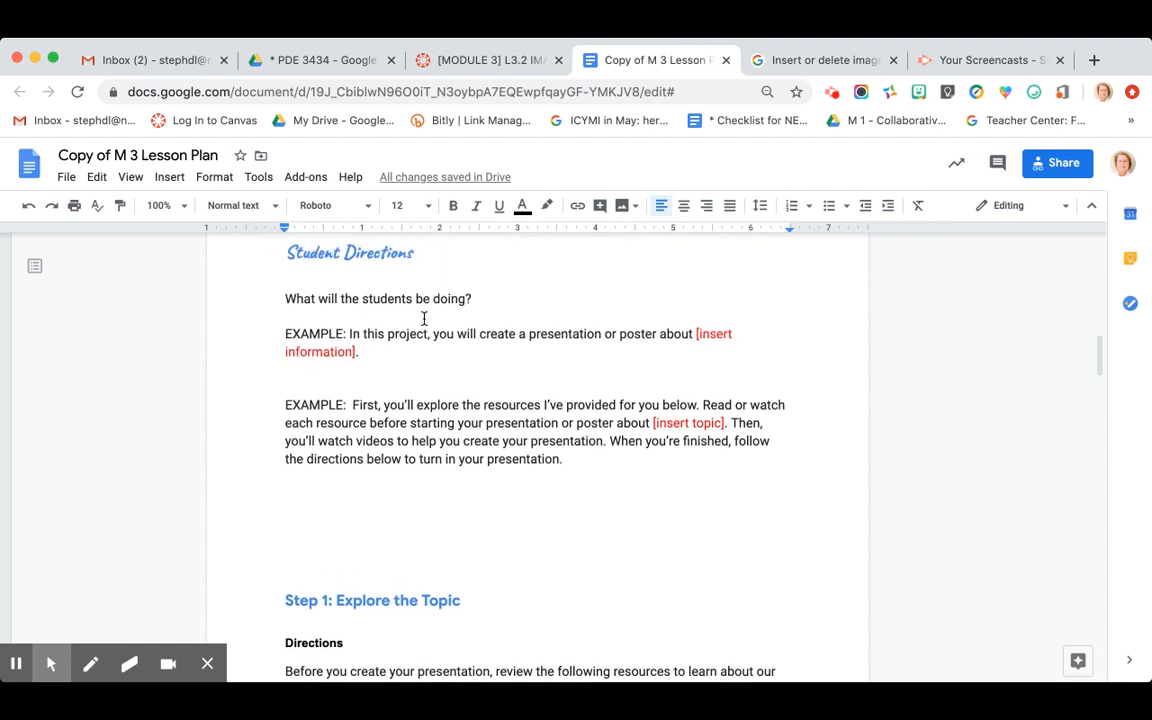
pyautogui.scroll(-15, 424, 318)
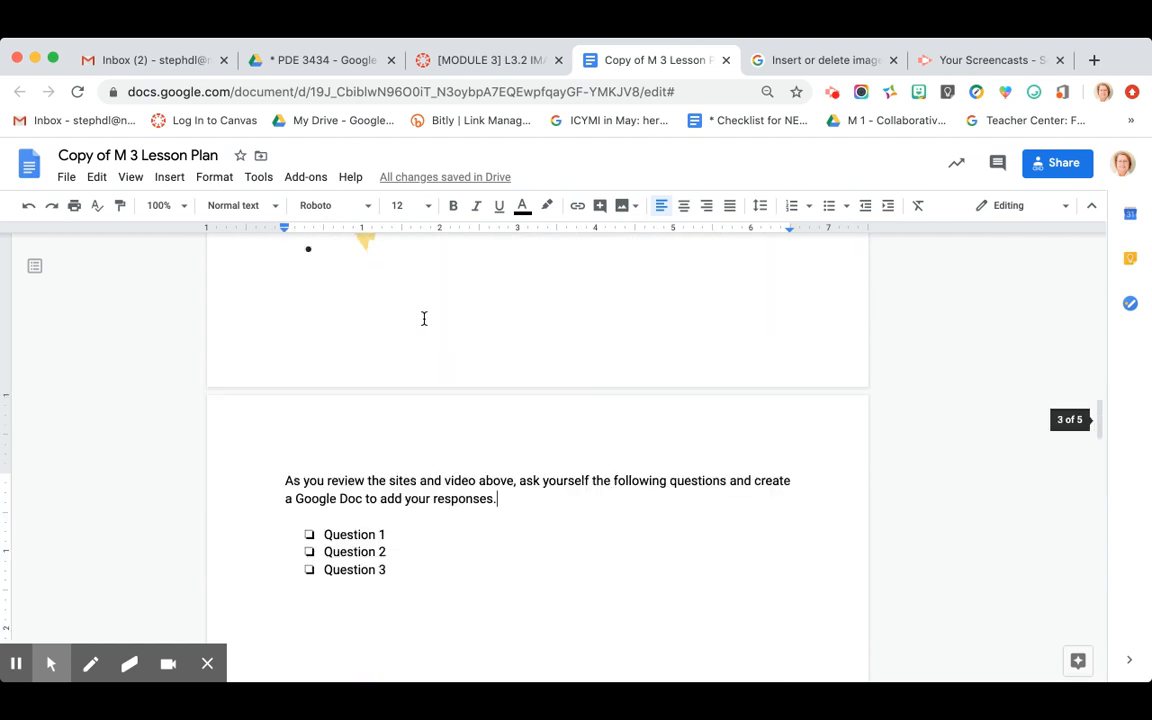
pyautogui.scroll(-10, 424, 318)
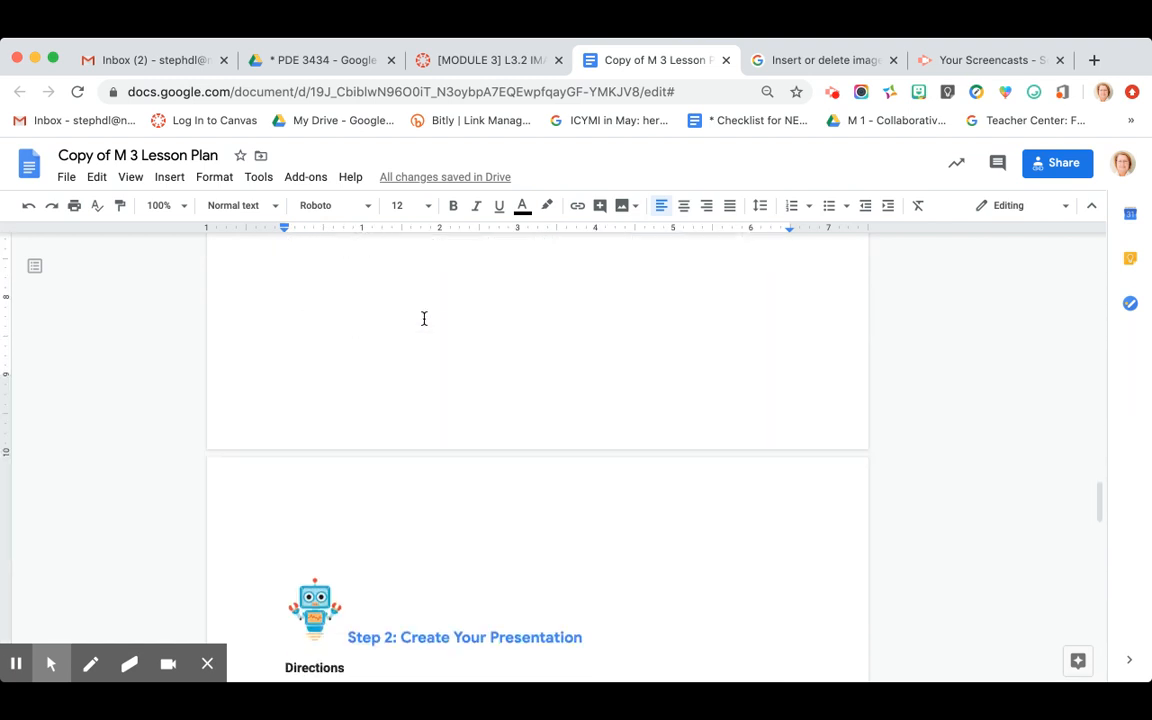
pyautogui.scroll(-1, 424, 318)
pyautogui.scroll(1, 424, 318)
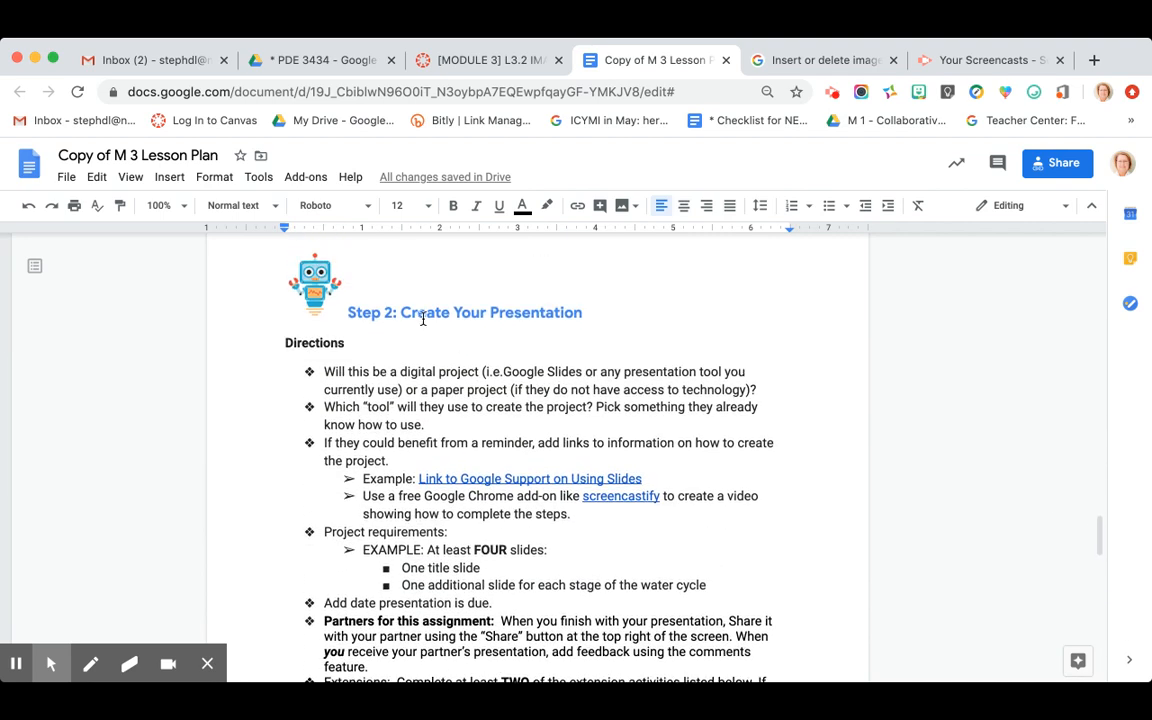
pyautogui.click(326, 295)
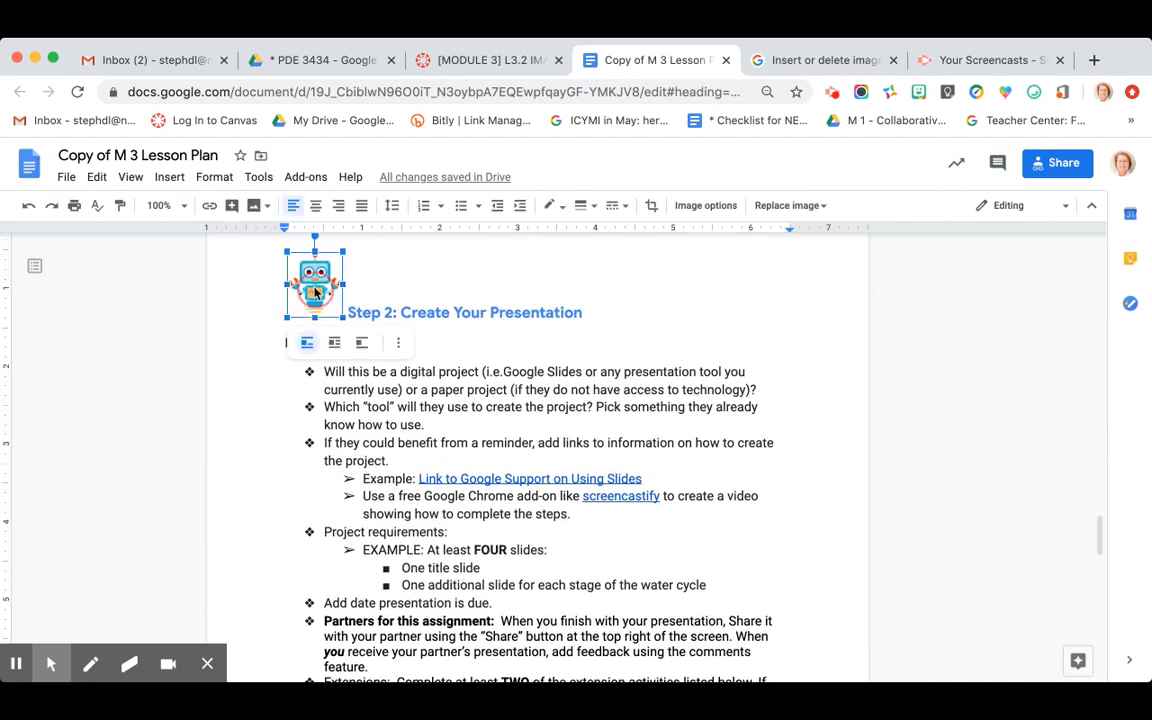
pyautogui.click(432, 322)
pyautogui.scroll(-5, 432, 322)
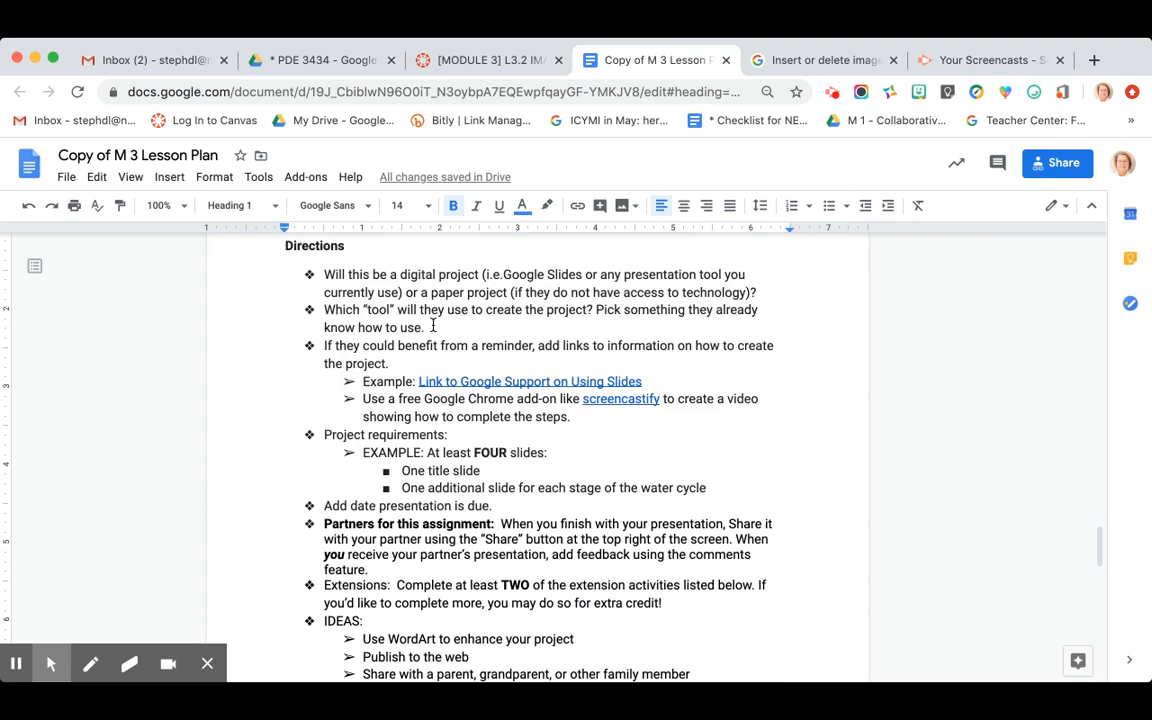
# Nudge the laptop image beside the Step 3: Turn It In heading slightly left and down.
pyautogui.scroll(-8, 432, 322)
pyautogui.scroll(3, 432, 322)
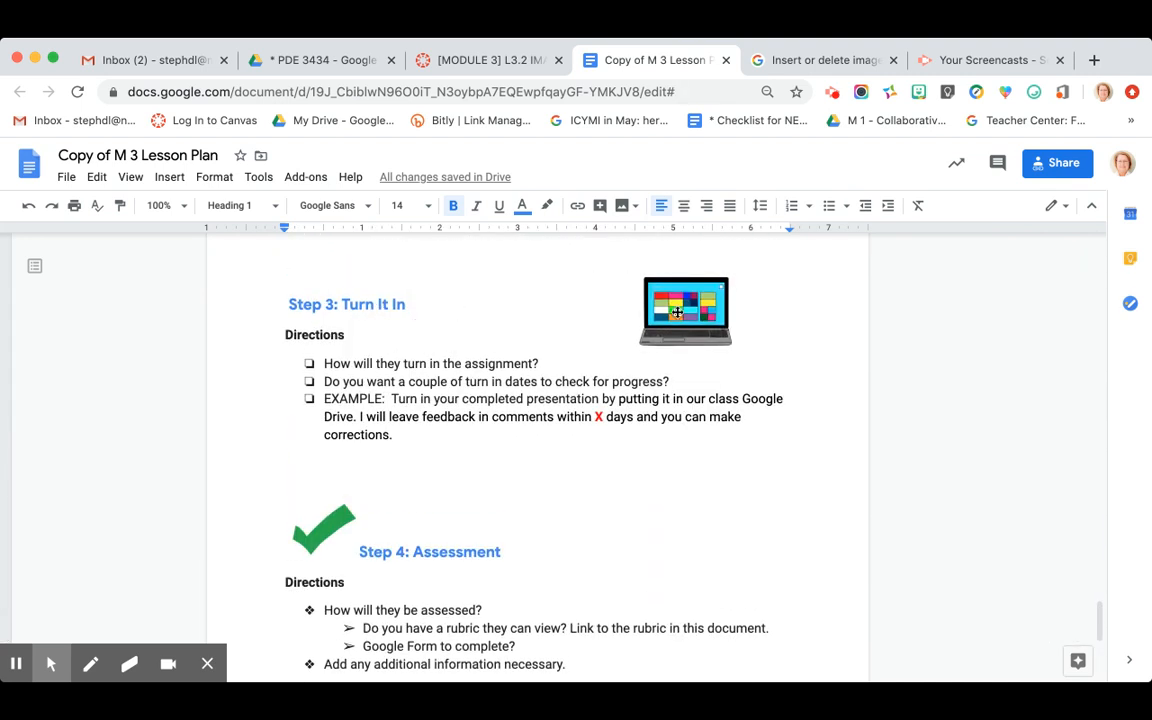
pyautogui.click(678, 316)
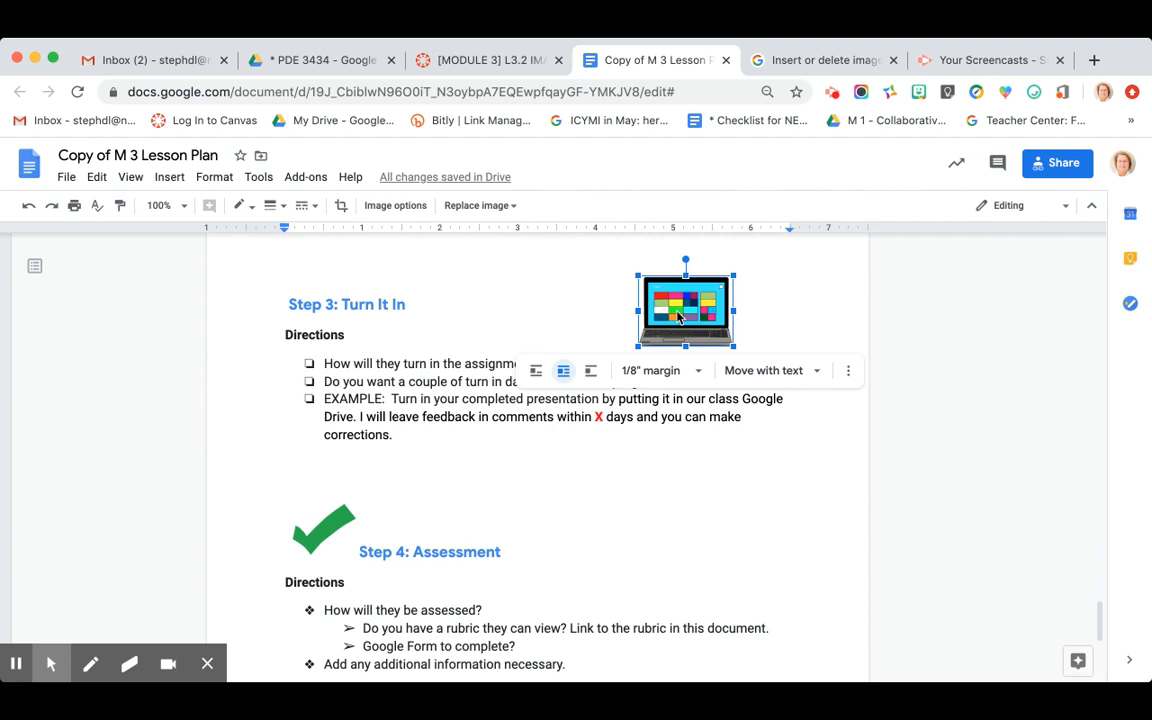
pyautogui.moveTo(678, 316)
pyautogui.mouseDown()
pyautogui.moveTo(656, 334)
pyautogui.moveTo(671, 383)
pyautogui.moveTo(670, 322)
pyautogui.mouseUp()
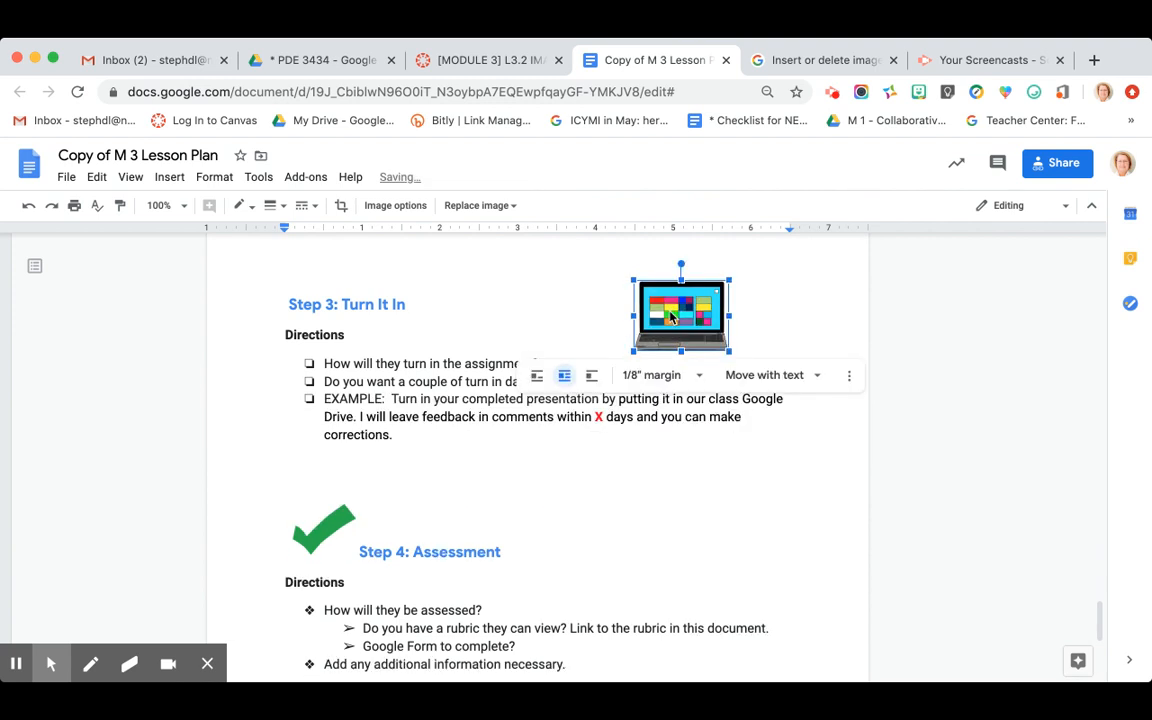
# Examine the green check mark image at Step 4 and compare it with the images at Steps 2 and 3.
pyautogui.click(313, 555)
pyautogui.scroll(10, 527, 544)
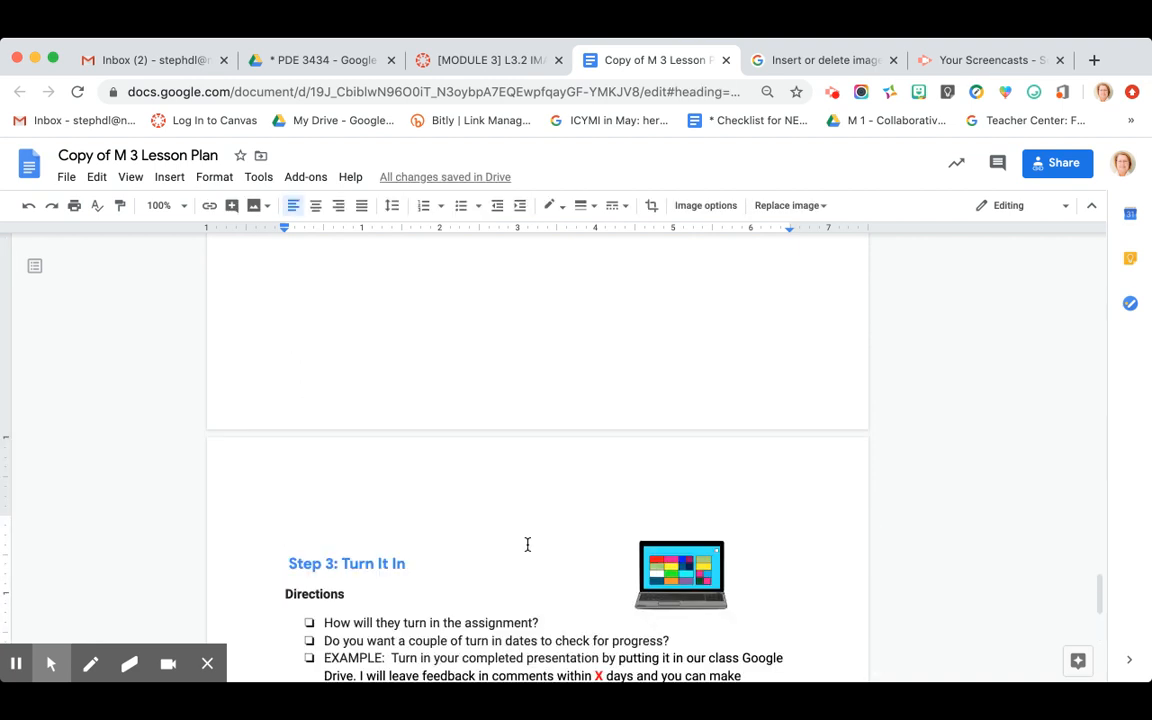
pyautogui.scroll(1, 527, 544)
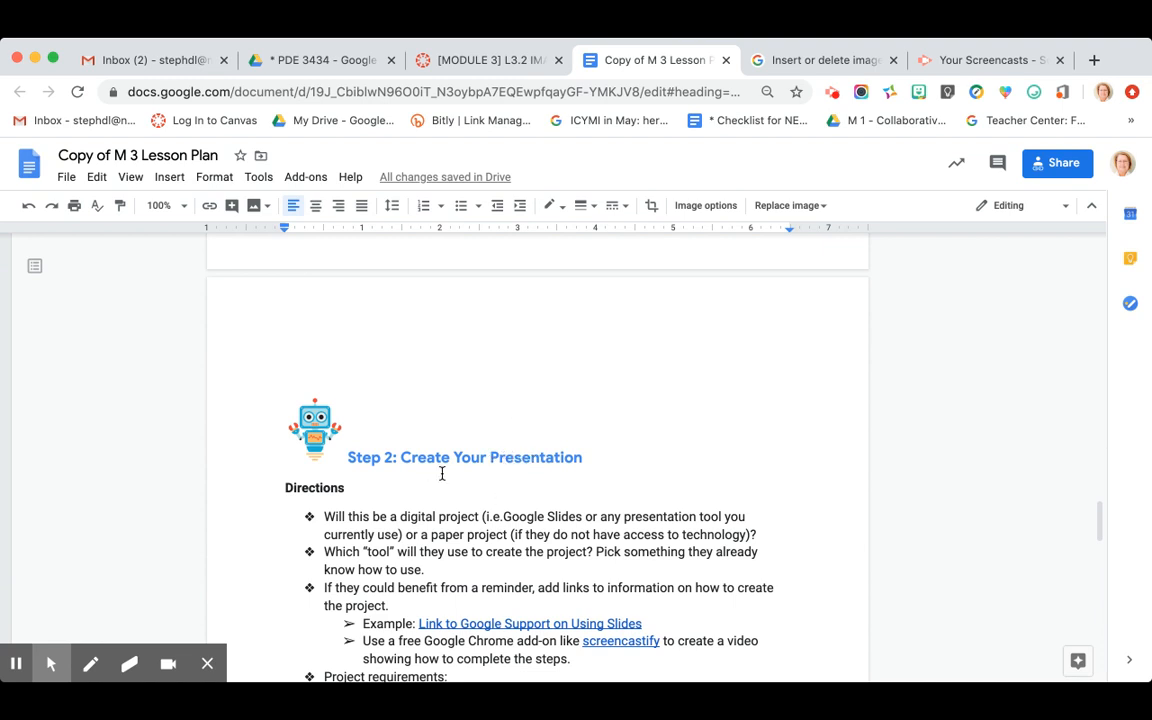
pyautogui.scroll(-6, 465, 459)
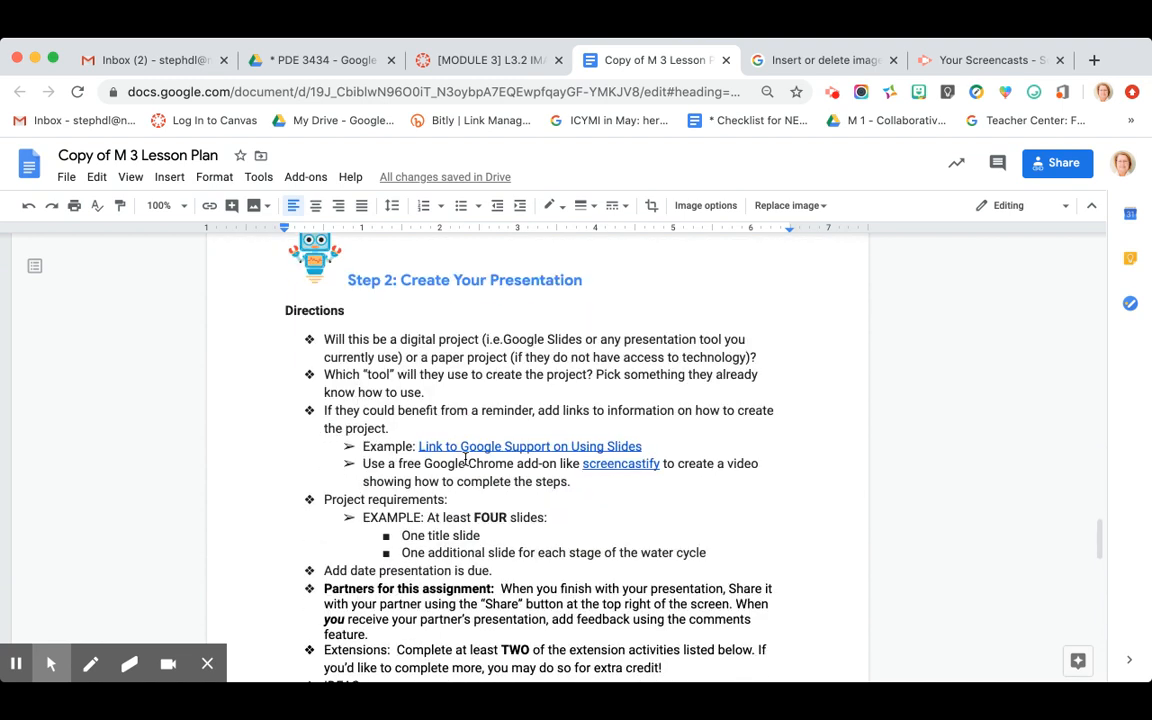
pyautogui.scroll(-5, 465, 459)
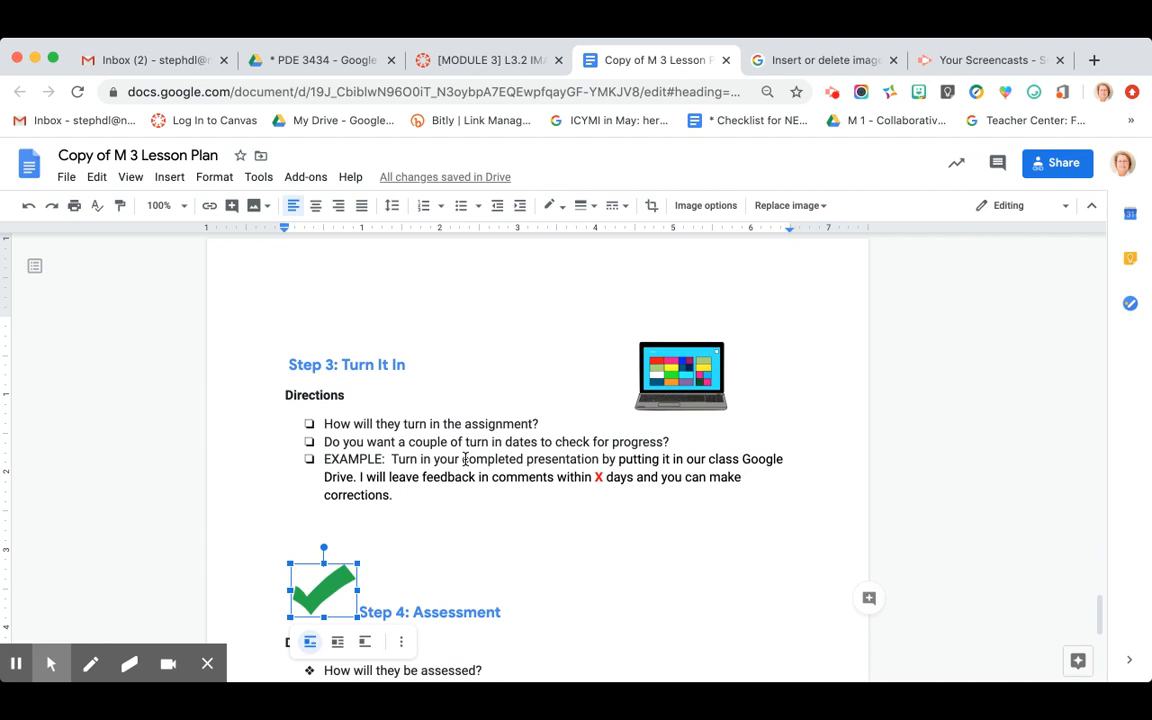
# Place the cursor before the Student Directions heading and search the web for "directions" images to insert.
pyautogui.scroll(15, 465, 459)
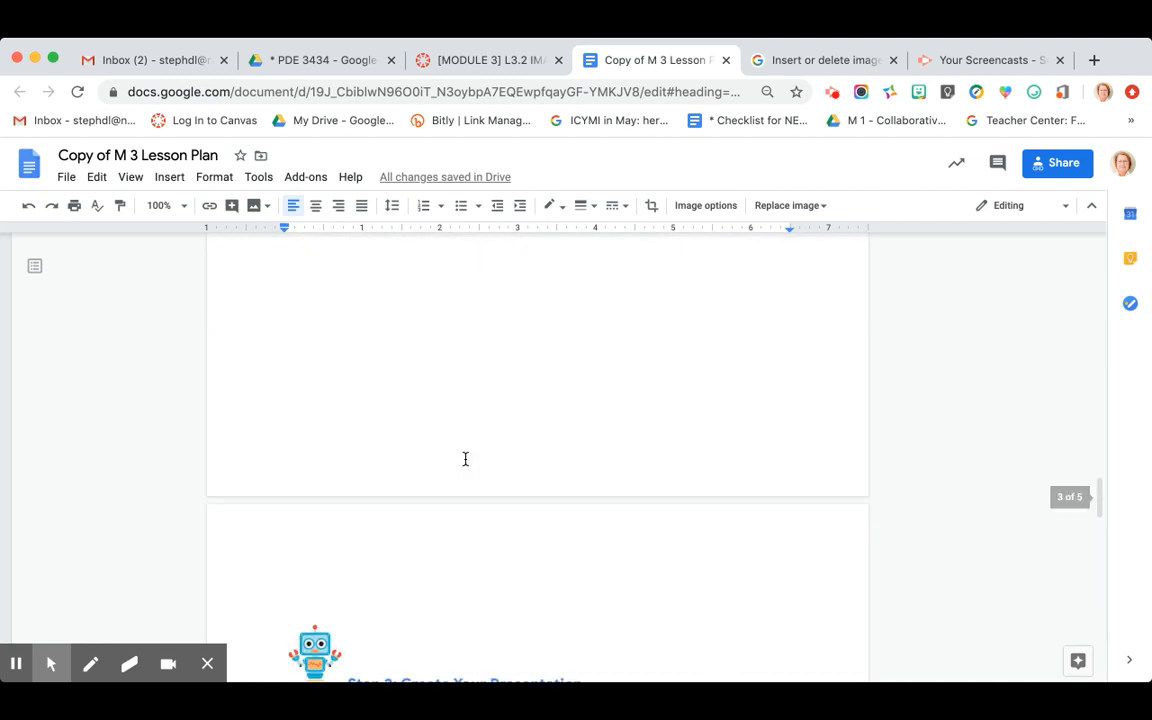
pyautogui.scroll(12, 465, 459)
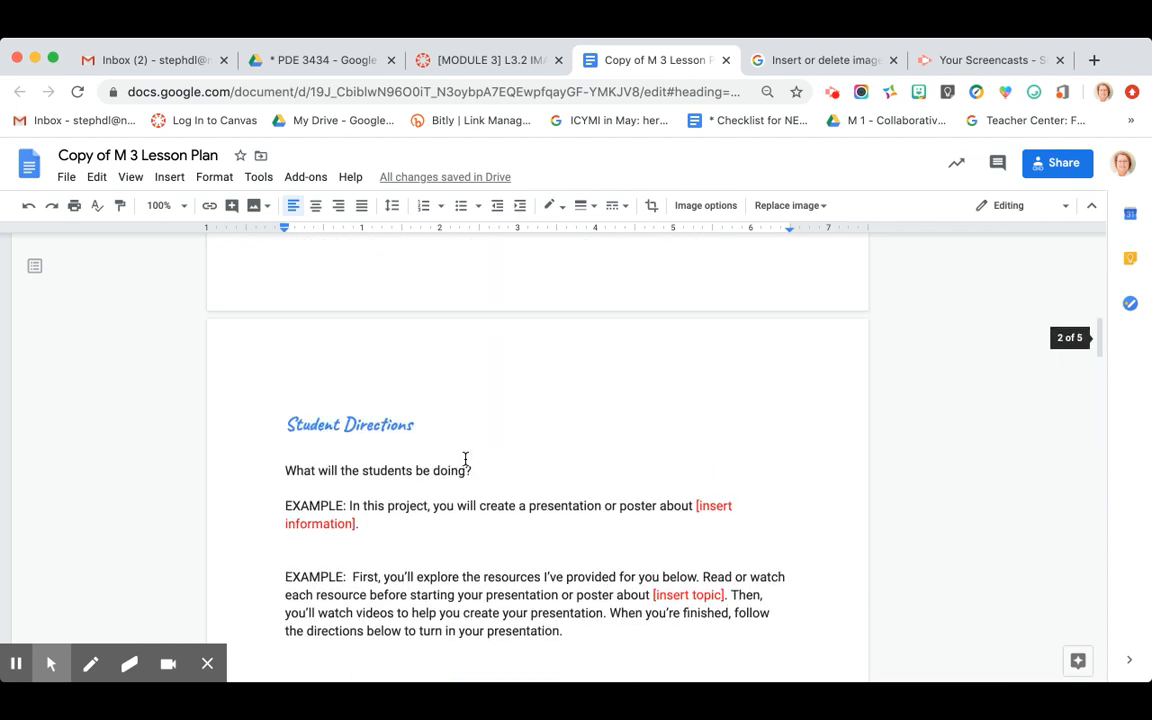
pyautogui.click(284, 441)
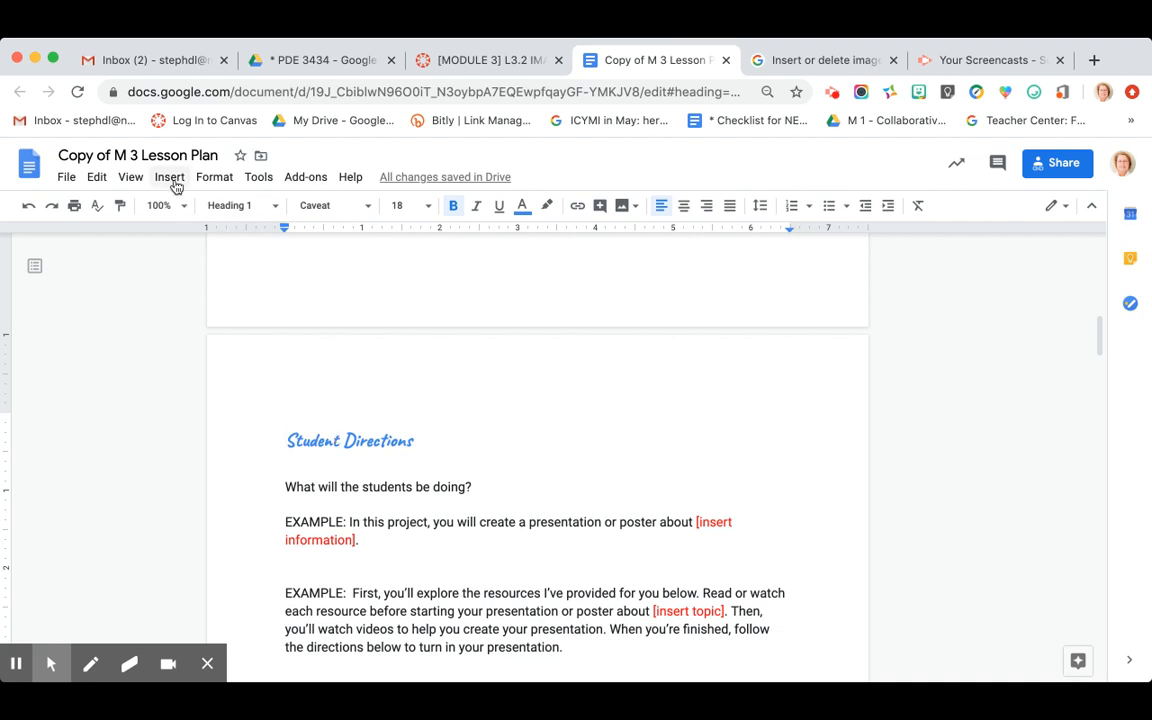
pyautogui.click(172, 180)
pyautogui.moveTo(183, 212)
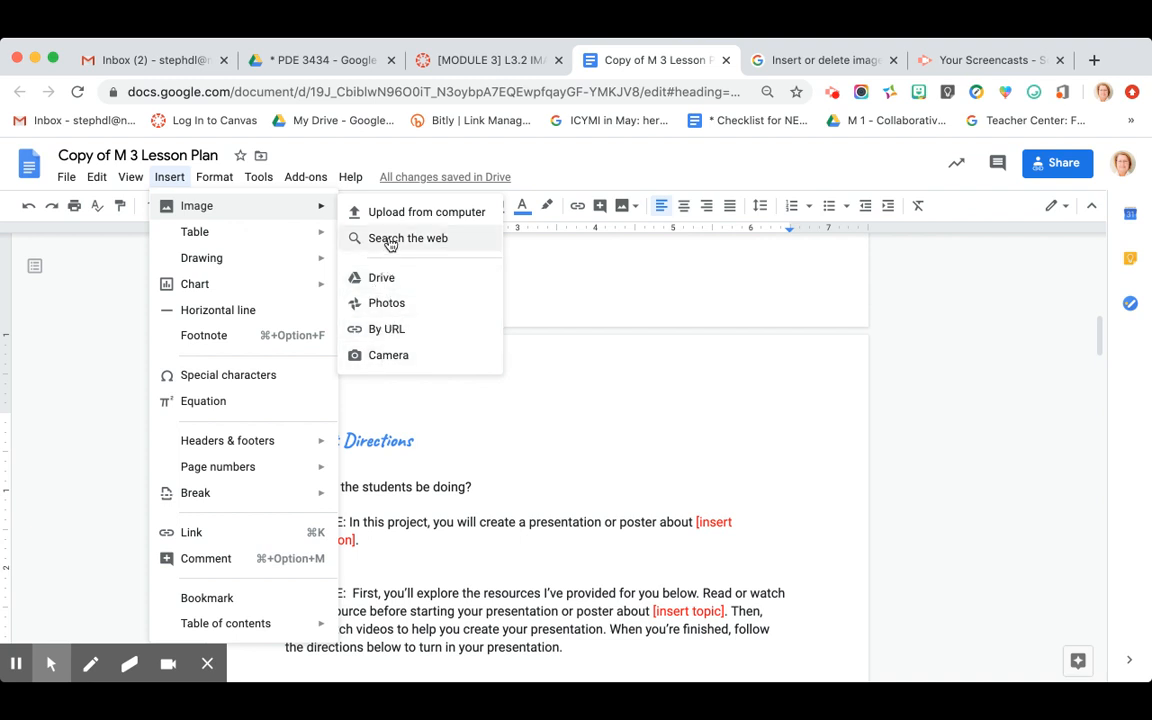
pyautogui.click(389, 243)
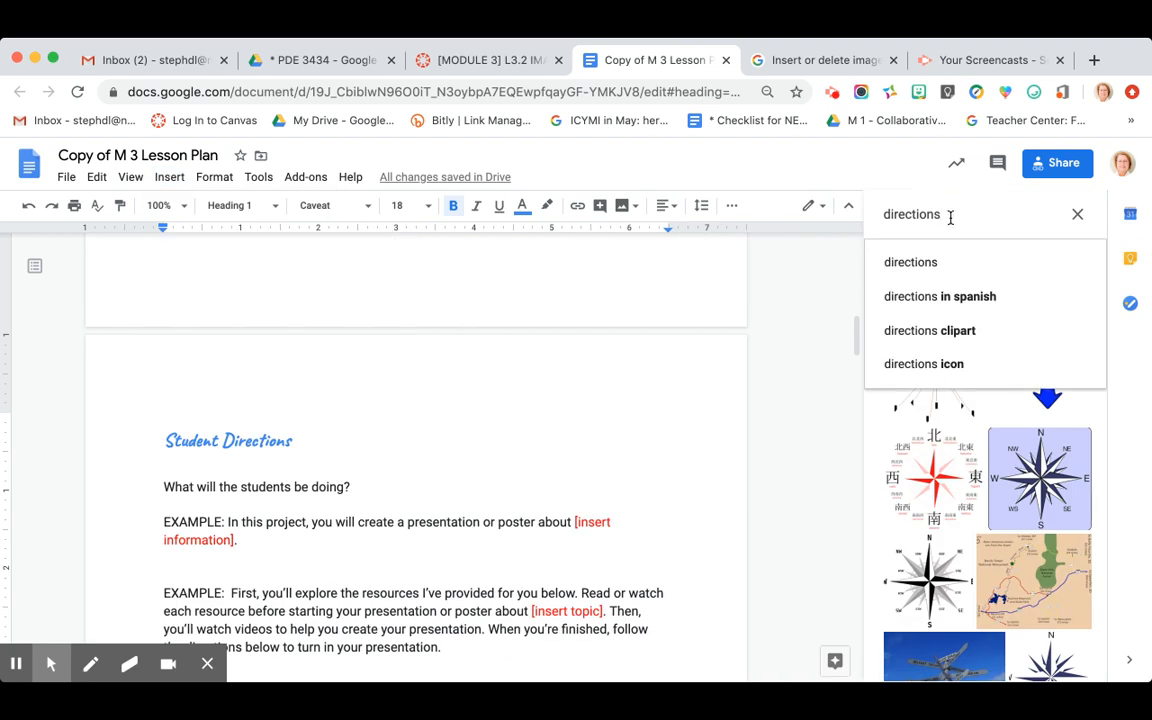
# Choose only the diagram of lines radiating from a red centre and insert it before the Student Directions heading.
pyautogui.click(914, 420)
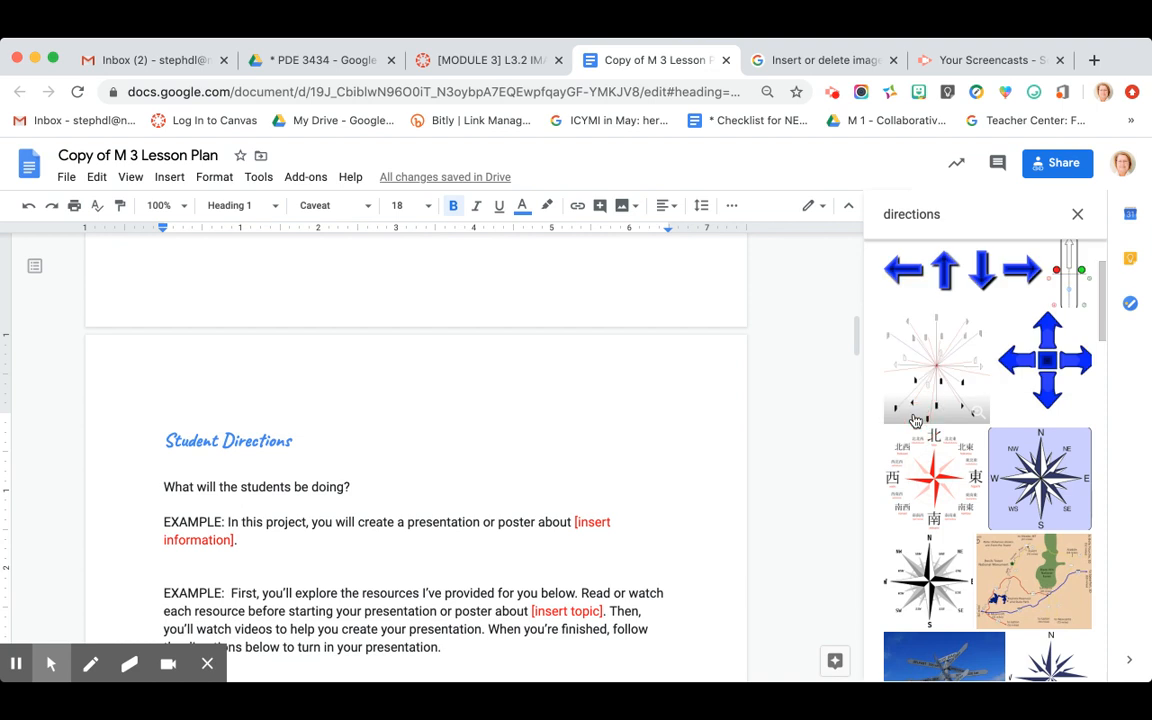
pyautogui.click(914, 420)
pyautogui.click(998, 218)
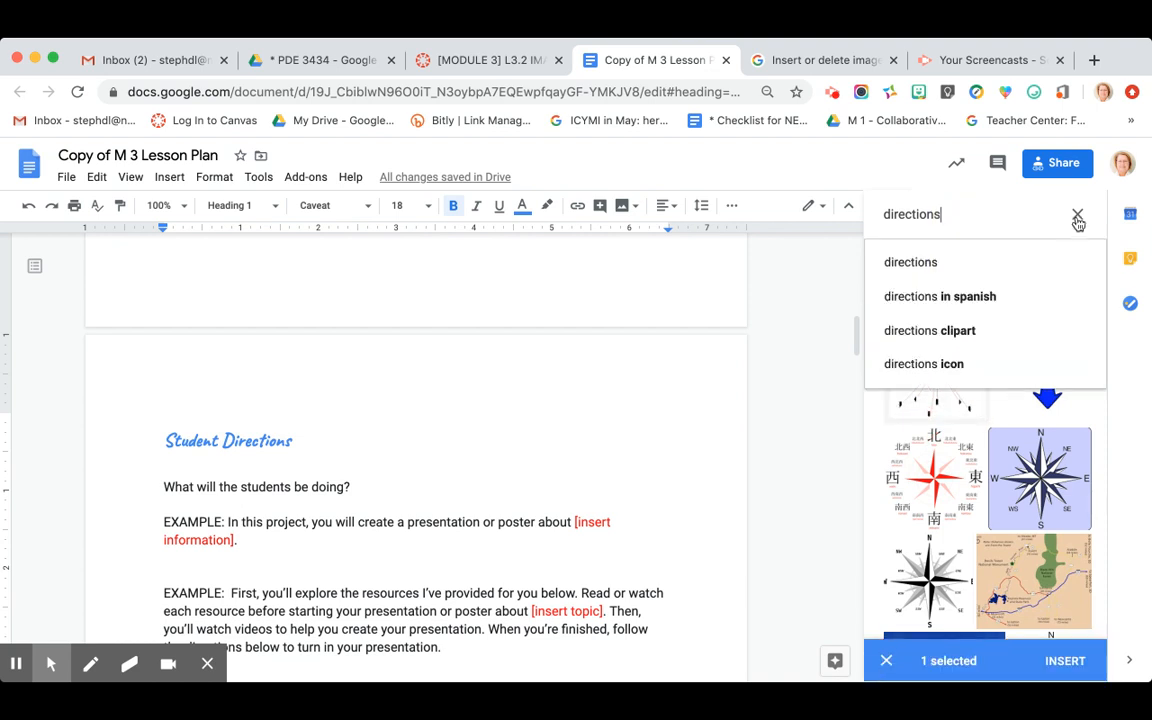
pyautogui.click(1008, 405)
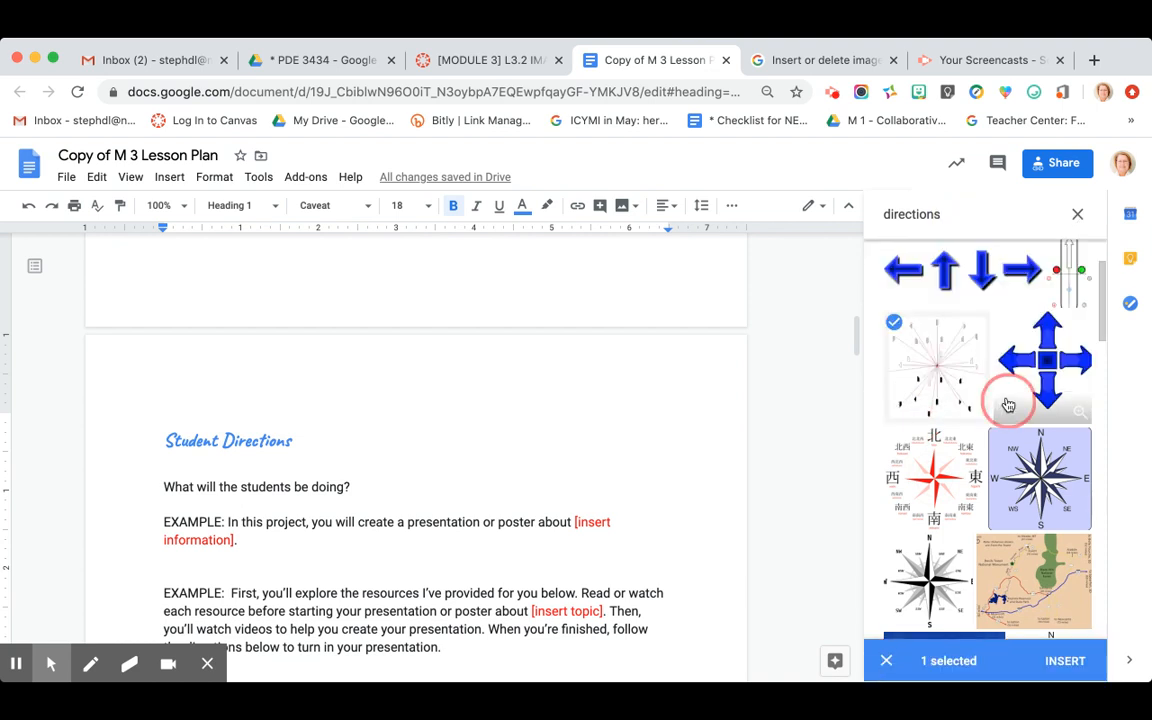
pyautogui.click(1040, 375)
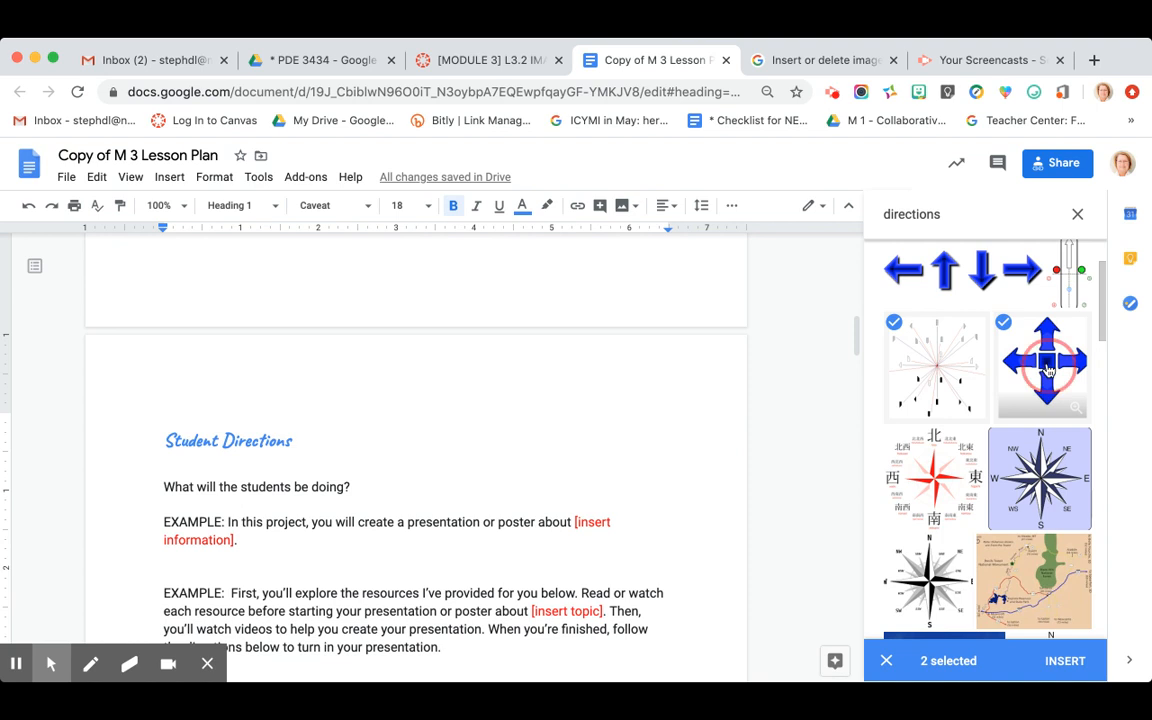
pyautogui.click(1048, 370)
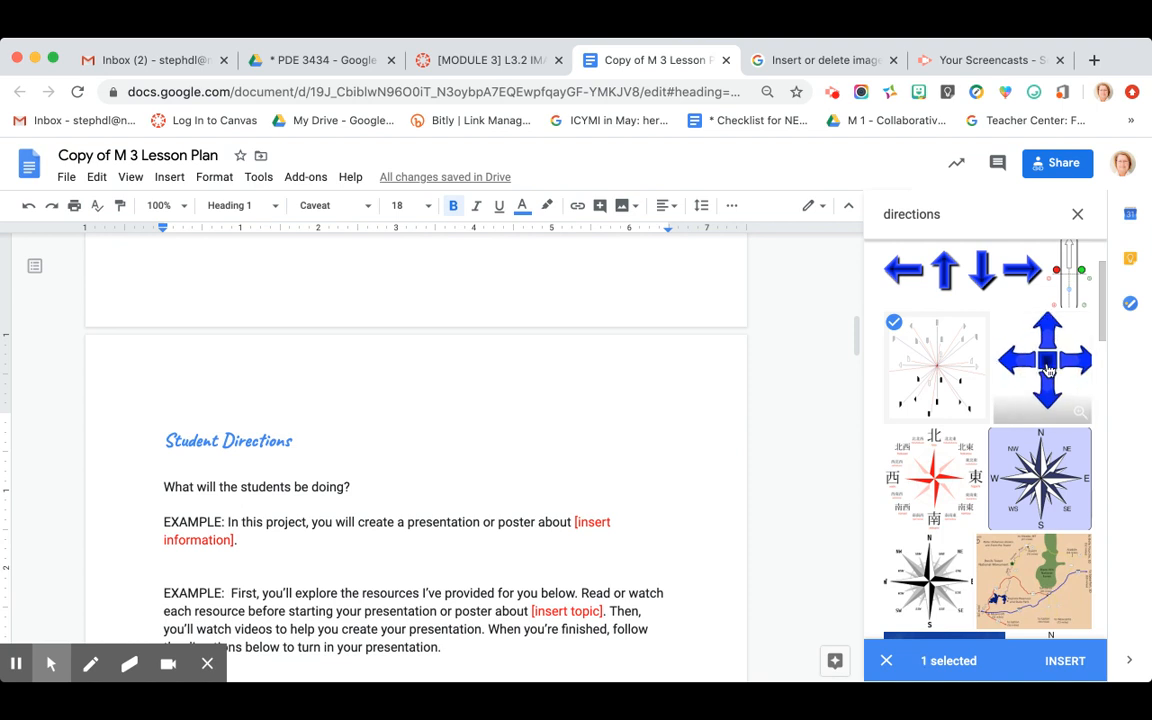
pyautogui.click(1063, 661)
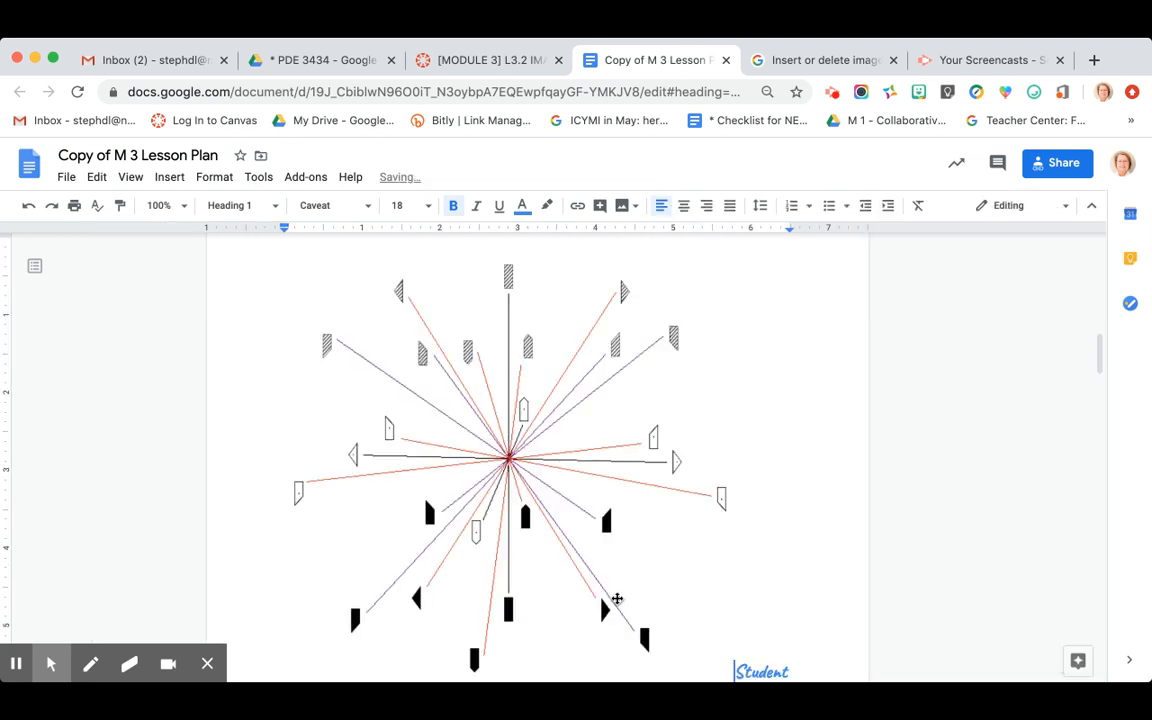
# Shrink the inserted radiating-line image proportionally to about 1.5 inches wide.
pyautogui.click(563, 543)
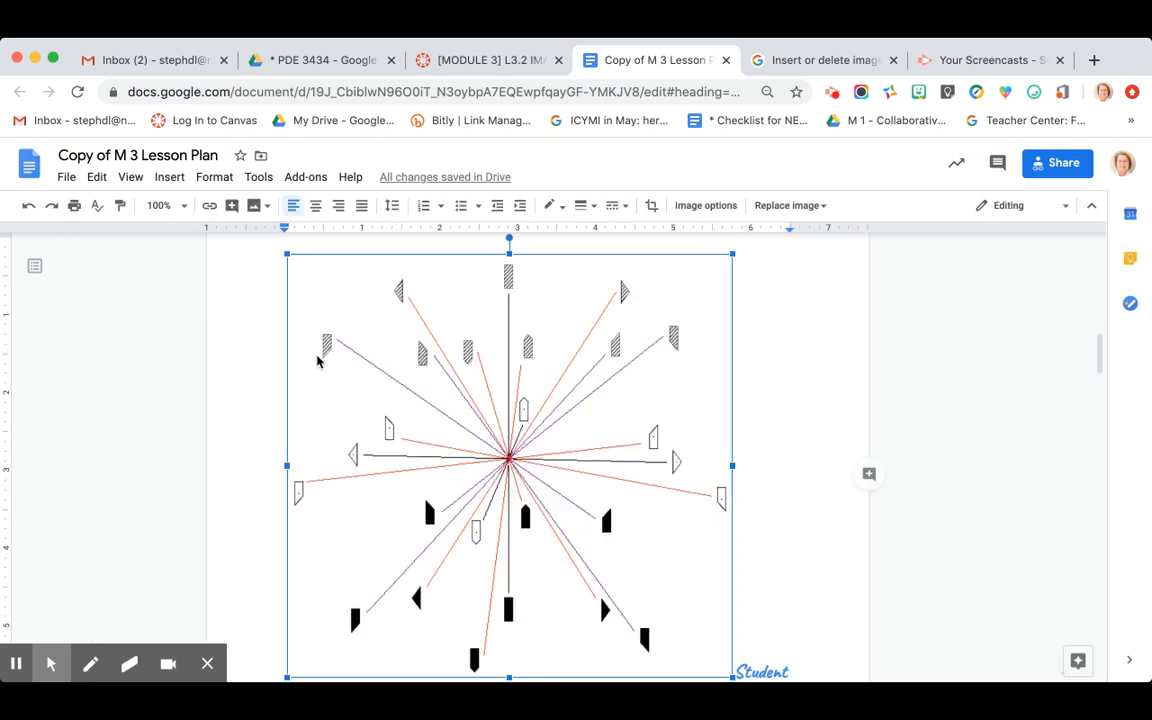
pyautogui.moveTo(285, 253); pyautogui.dragTo(609, 630)
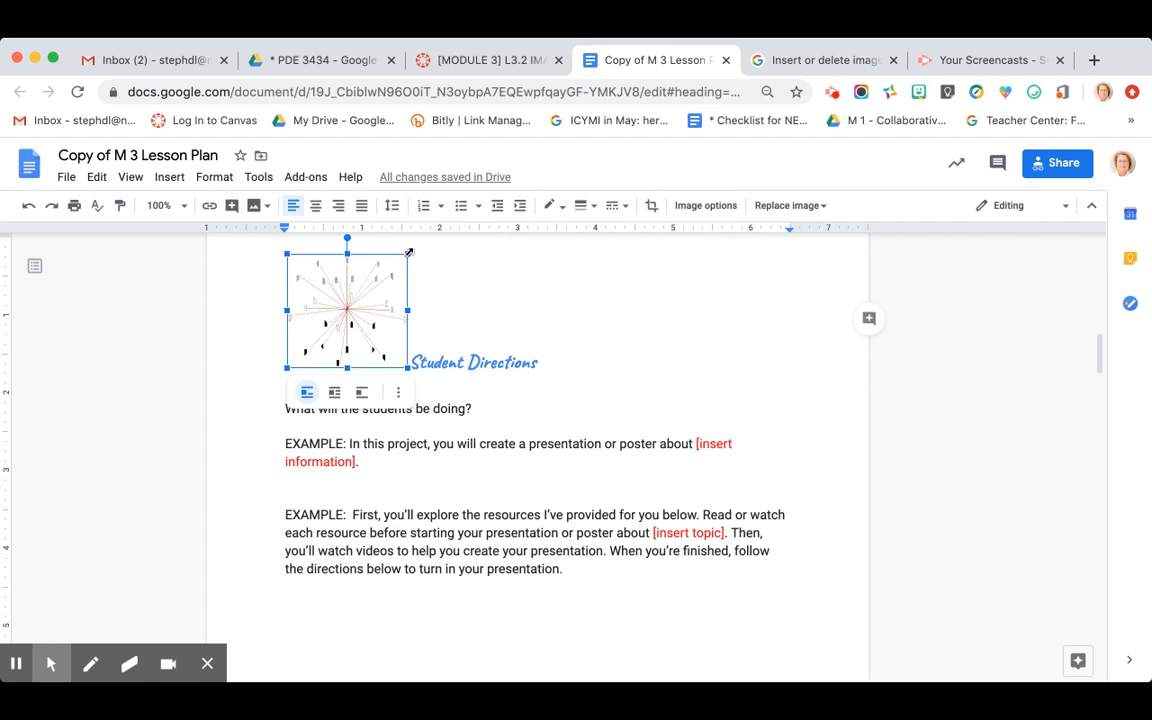
# Try narrowing only the width of the radiating-line image, and undo that distortion.
pyautogui.moveTo(409, 310); pyautogui.dragTo(358, 310)
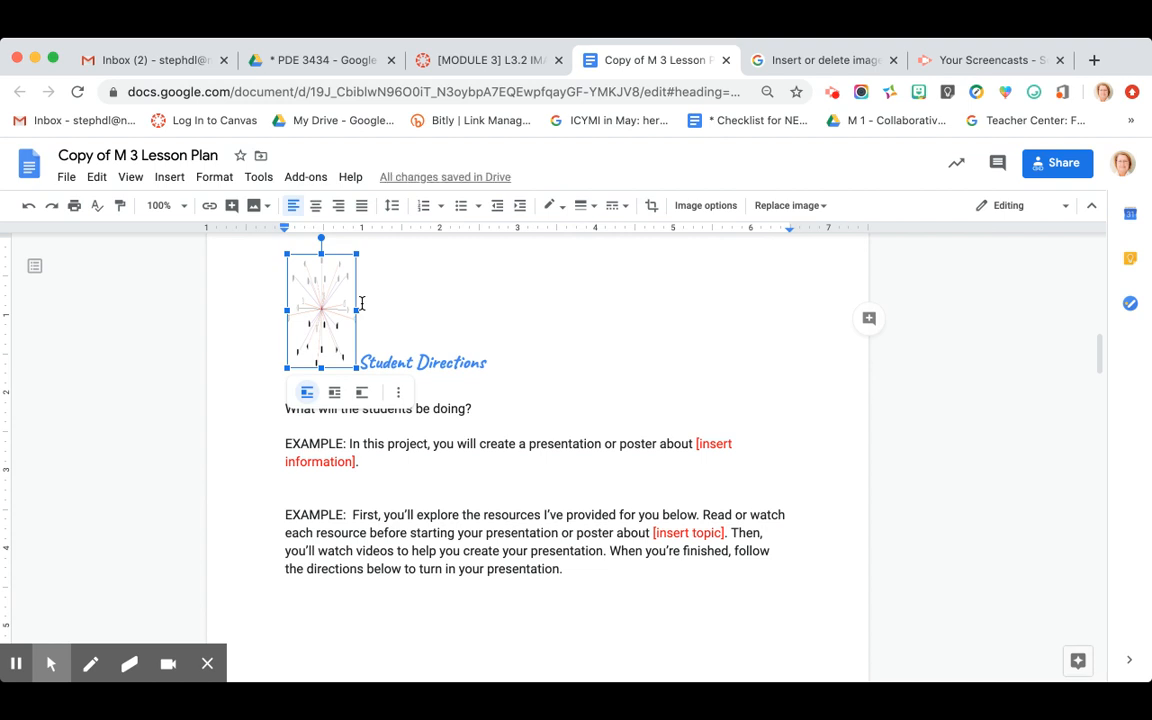
pyautogui.press('super+z')
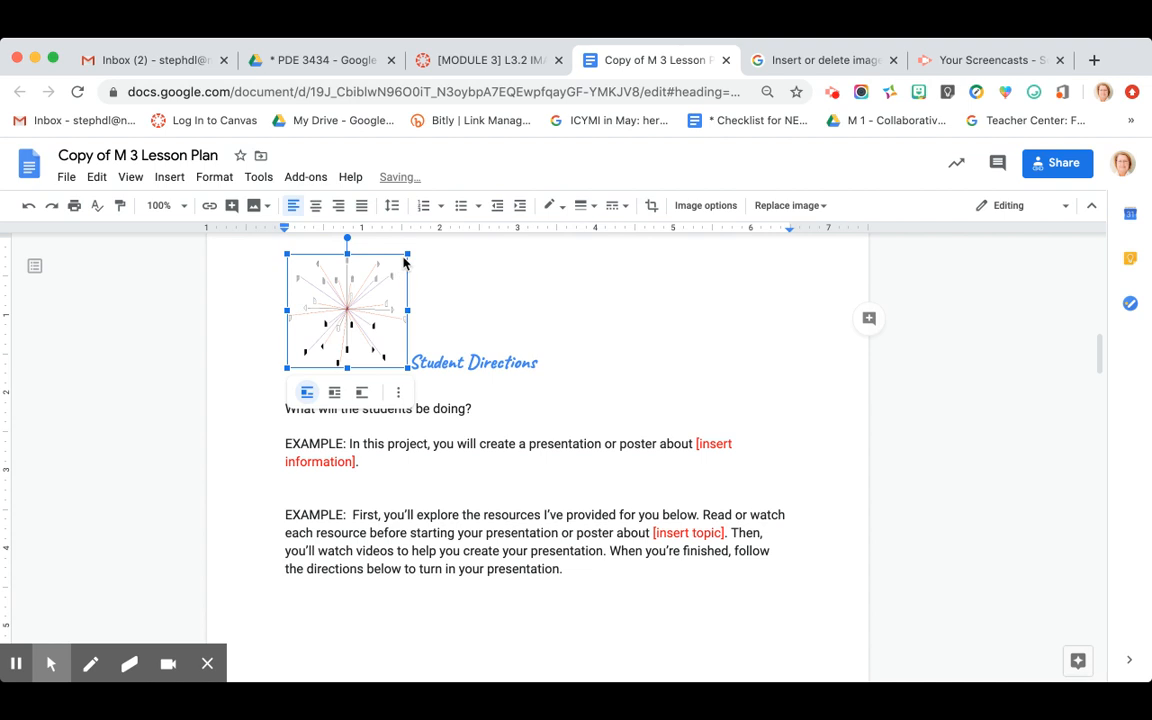
# Shrink the radiating-line image proportionally to about 0.7 inch wide beside the Student Directions heading.
pyautogui.moveTo(408, 254); pyautogui.dragTo(340, 347)
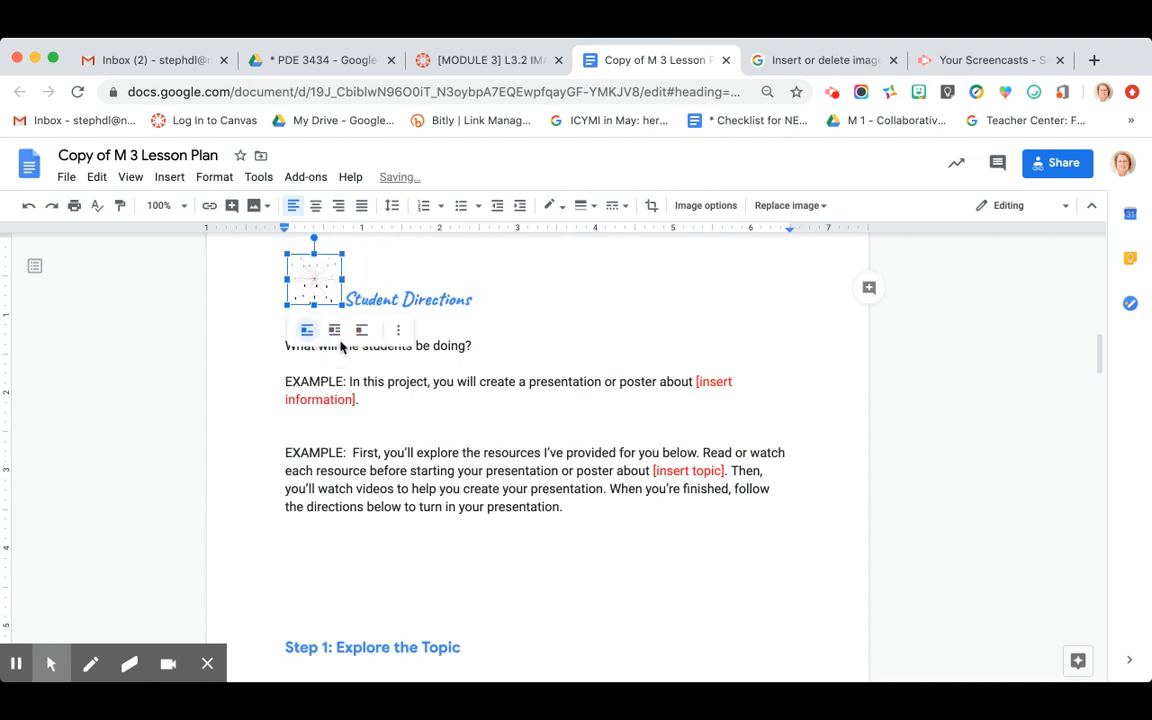
pyautogui.scroll(-1, 434, 280)
pyautogui.scroll(1, 434, 280)
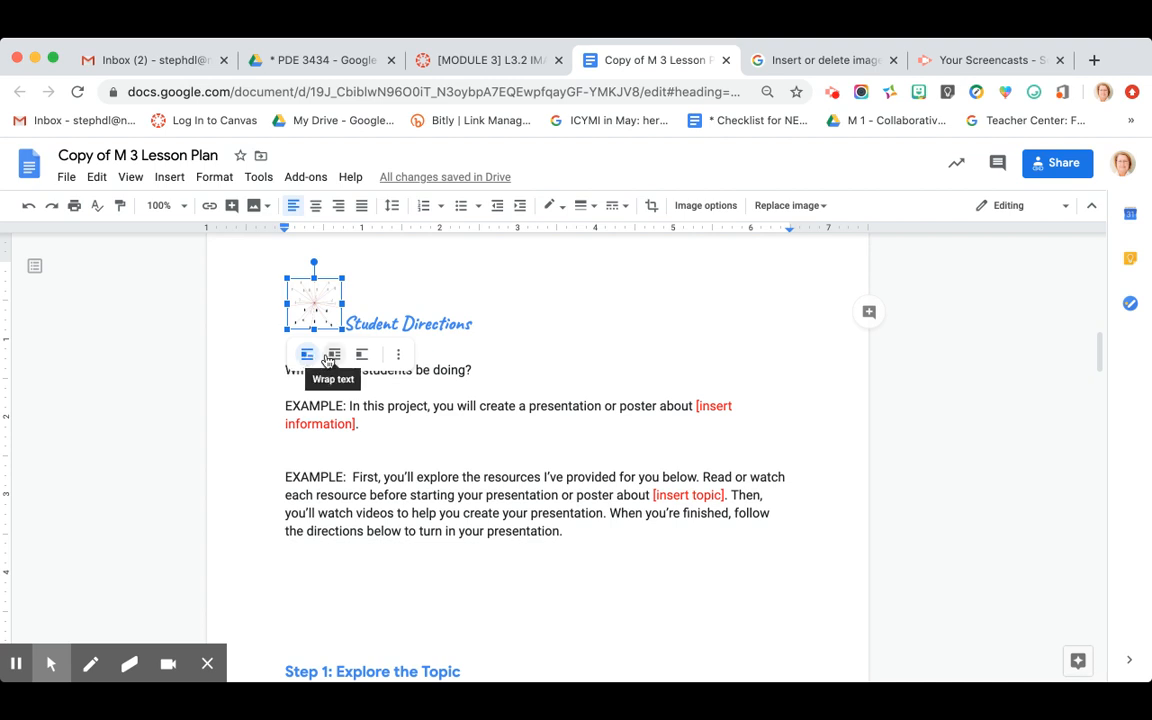
# Try wrapping text around the radiating-line image and moving it to the right of the Student Directions heading.
pyautogui.click(334, 357)
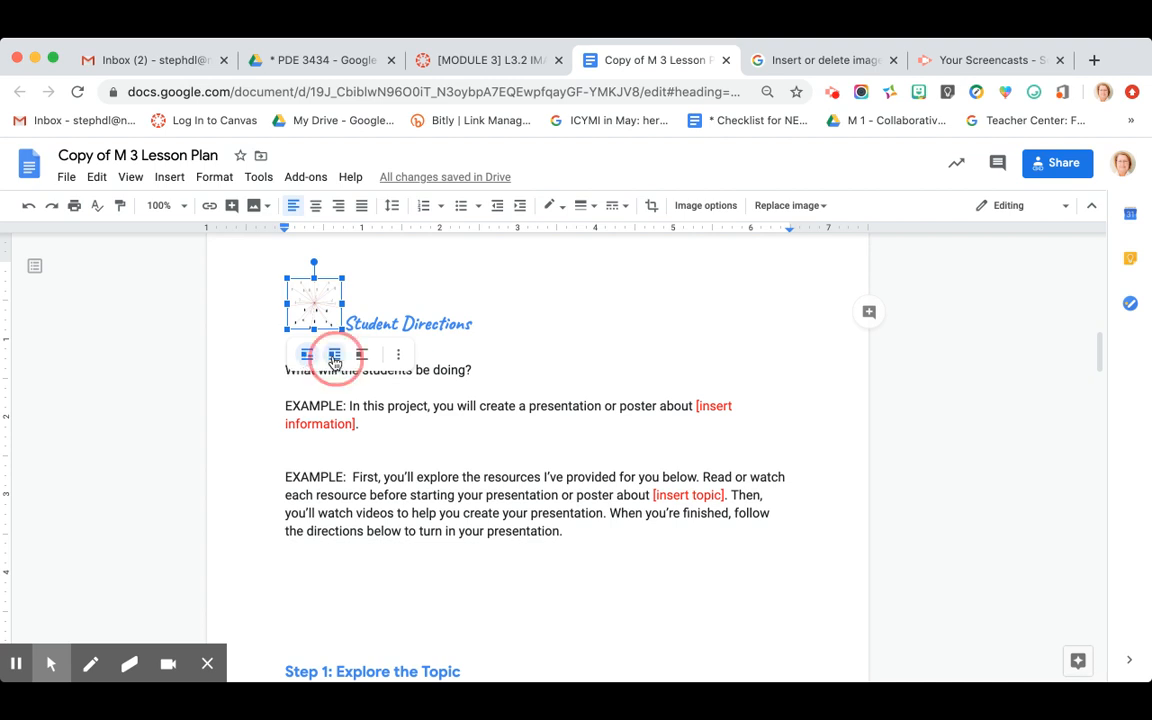
pyautogui.click(320, 315)
pyautogui.moveTo(320, 315); pyautogui.dragTo(640, 302)
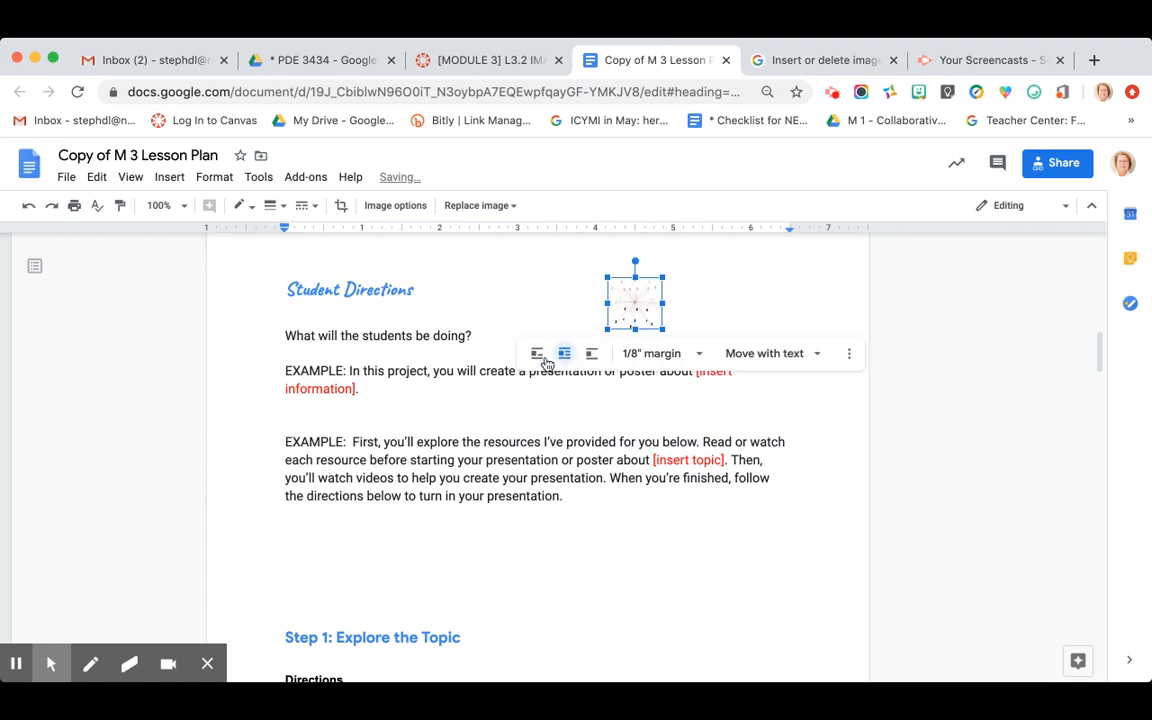
# Set the radiating-line image back in line with text and place it before the Student Directions heading, separated by a space.
pyautogui.click(537, 356)
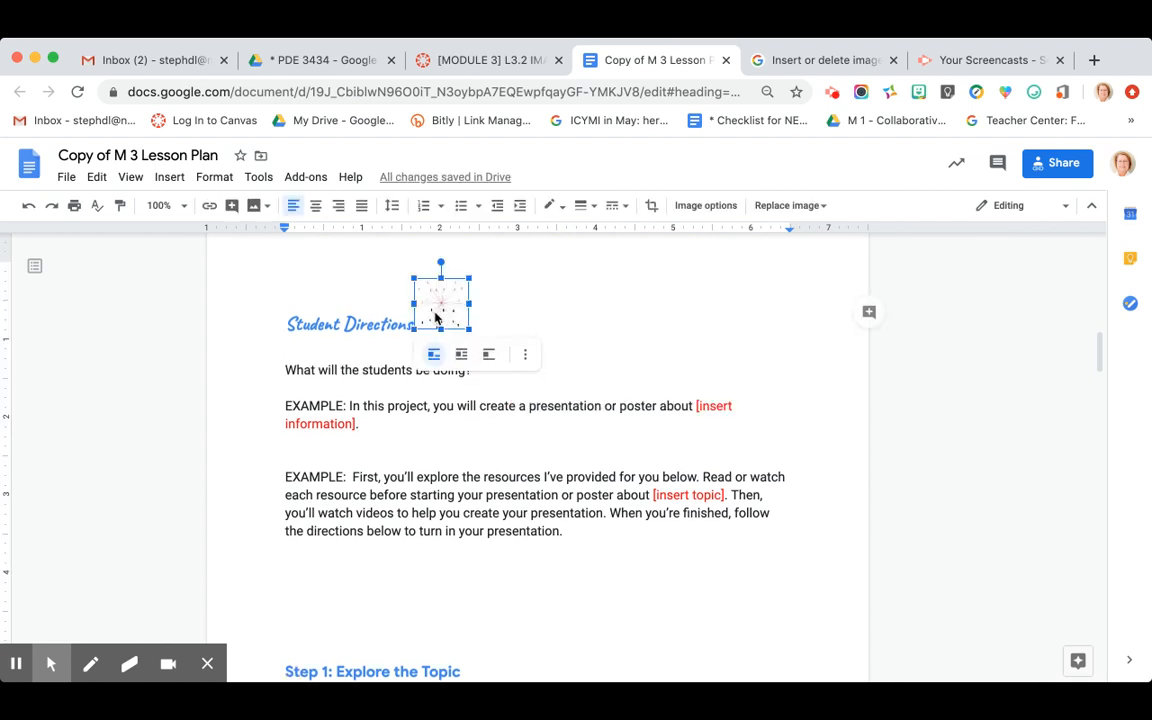
pyautogui.moveTo(436, 318); pyautogui.dragTo(264, 321)
pyautogui.click(349, 325)
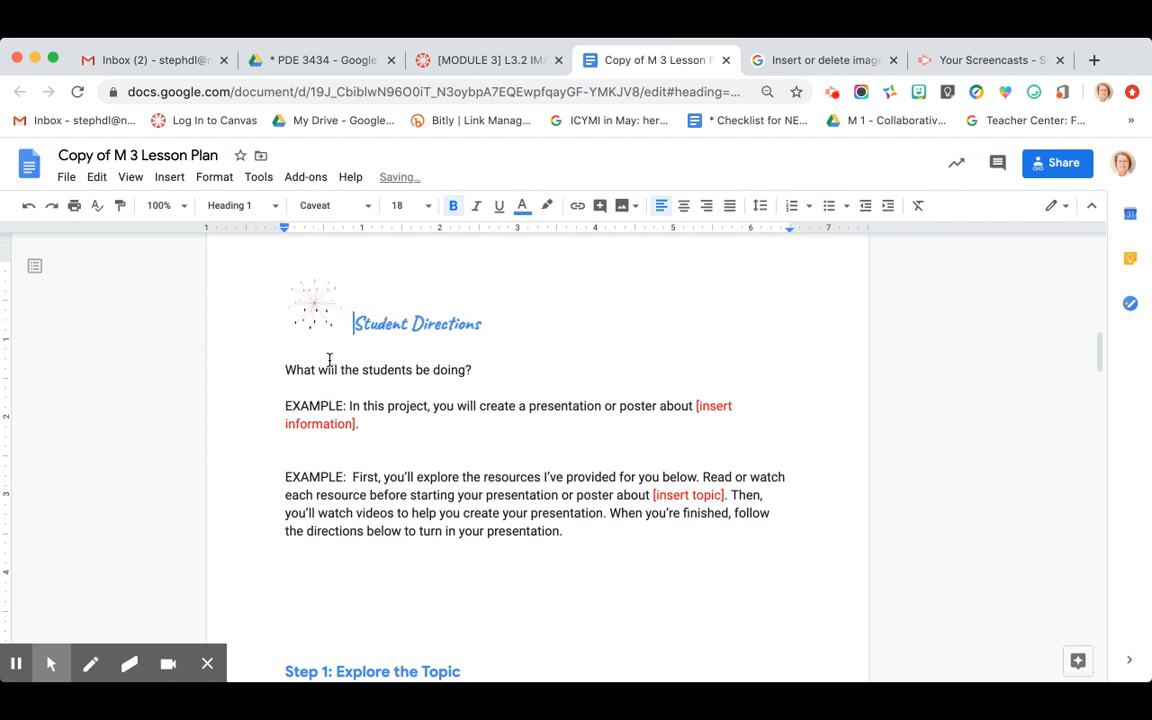
# Add a 2pt border around the radiating-line image beside the Student Directions heading.
pyautogui.click(325, 315)
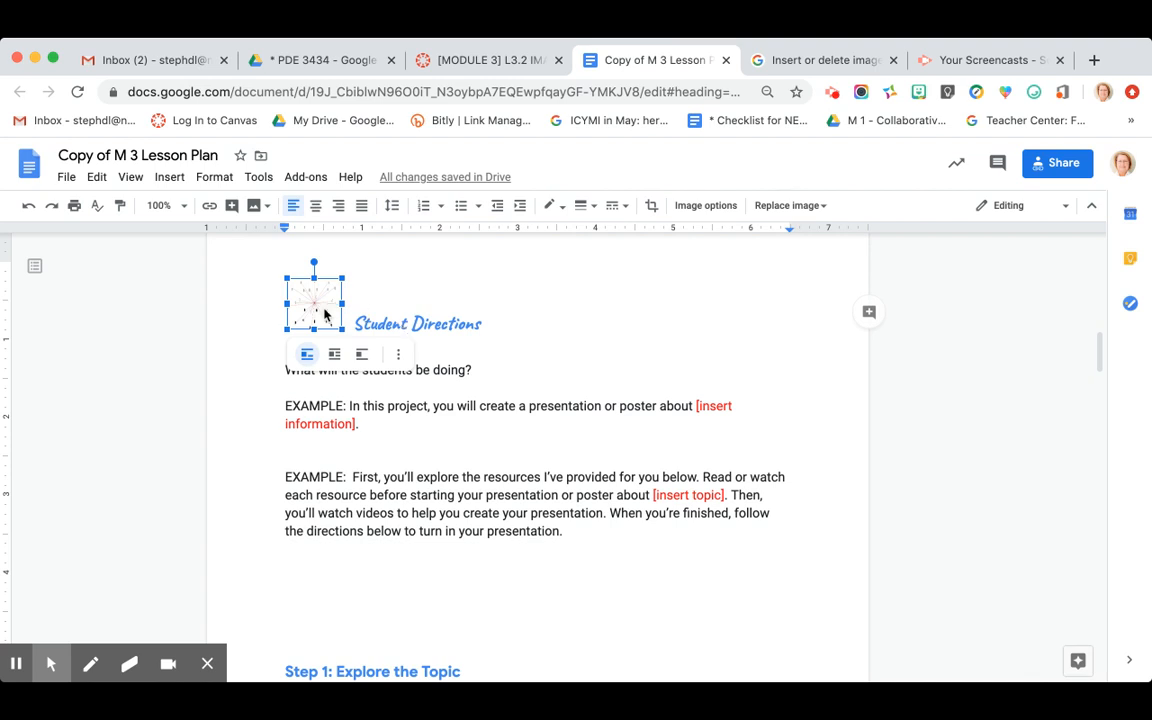
pyautogui.click(587, 210)
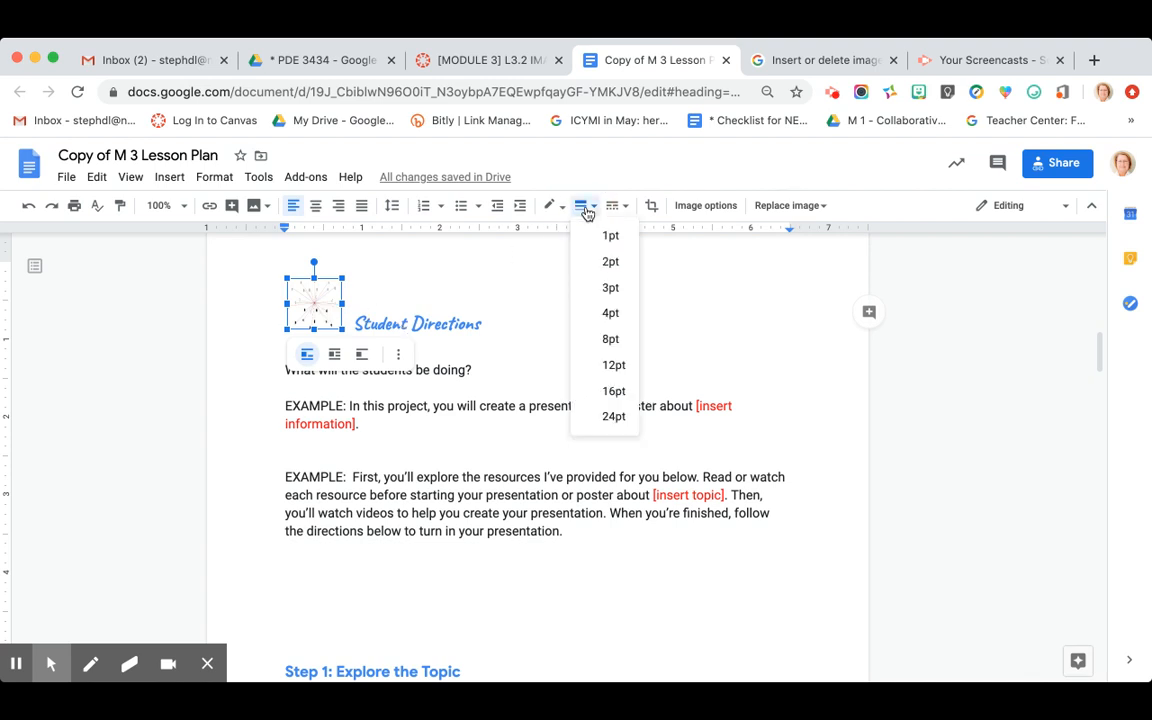
pyautogui.click(606, 261)
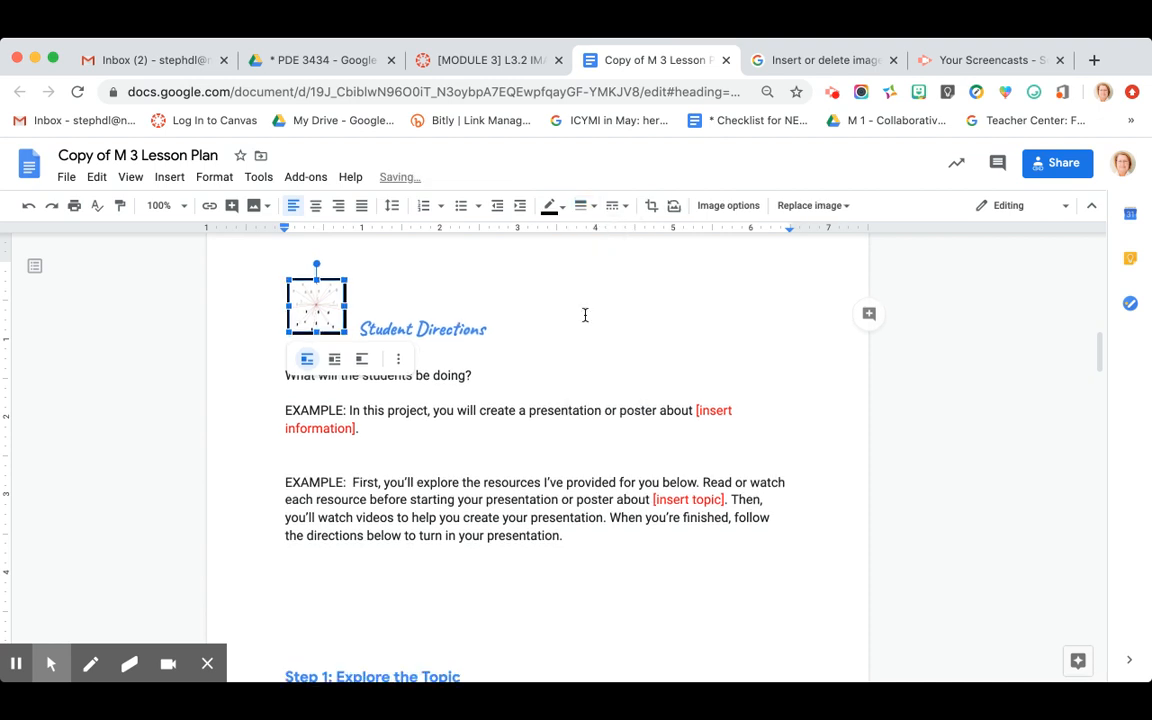
pyautogui.click(585, 315)
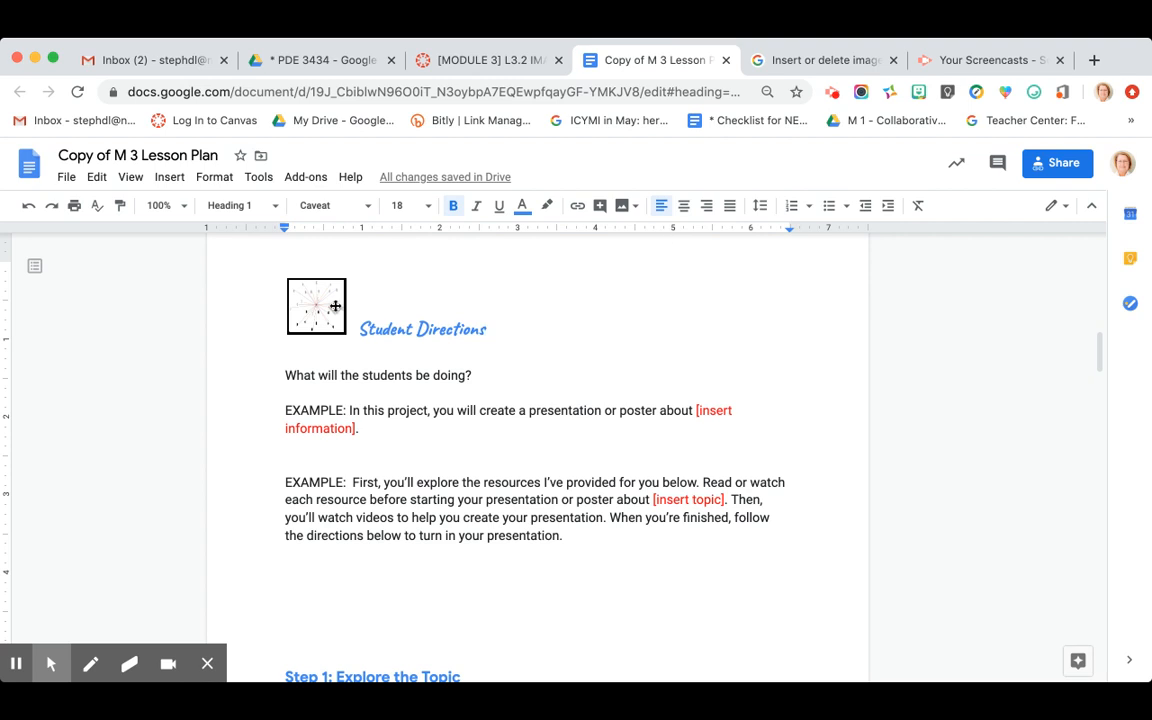
# Change the radiating-line image's border to a dotted line.
pyautogui.click(319, 307)
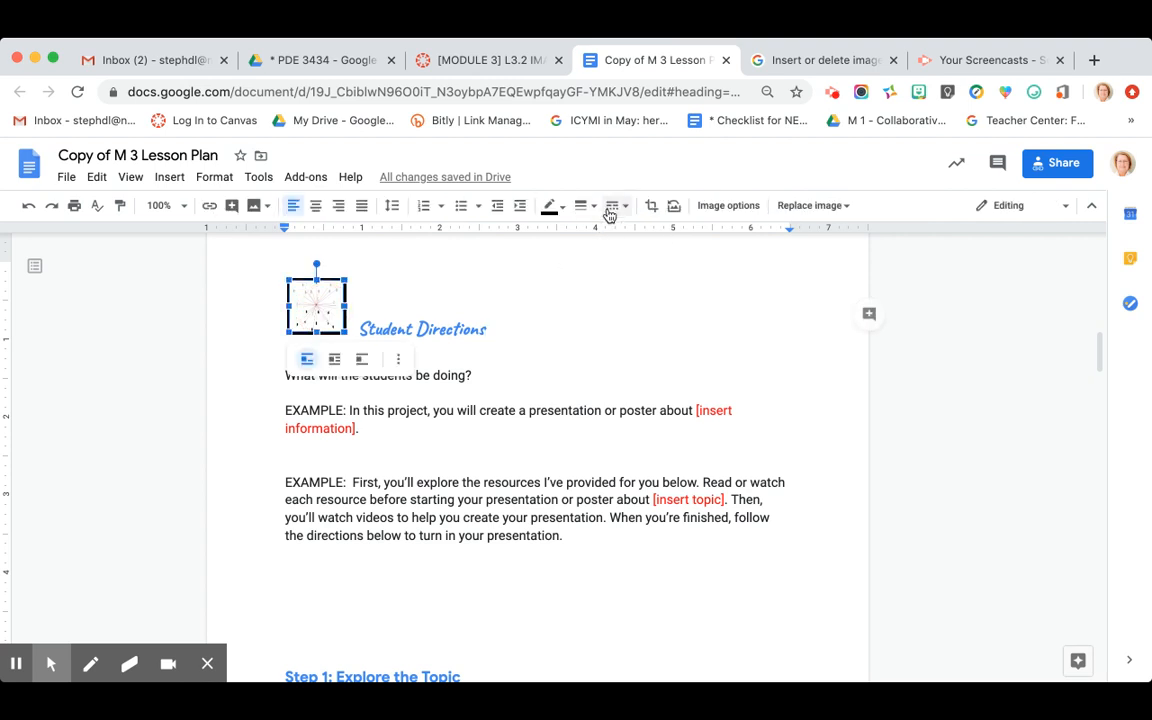
pyautogui.click(616, 213)
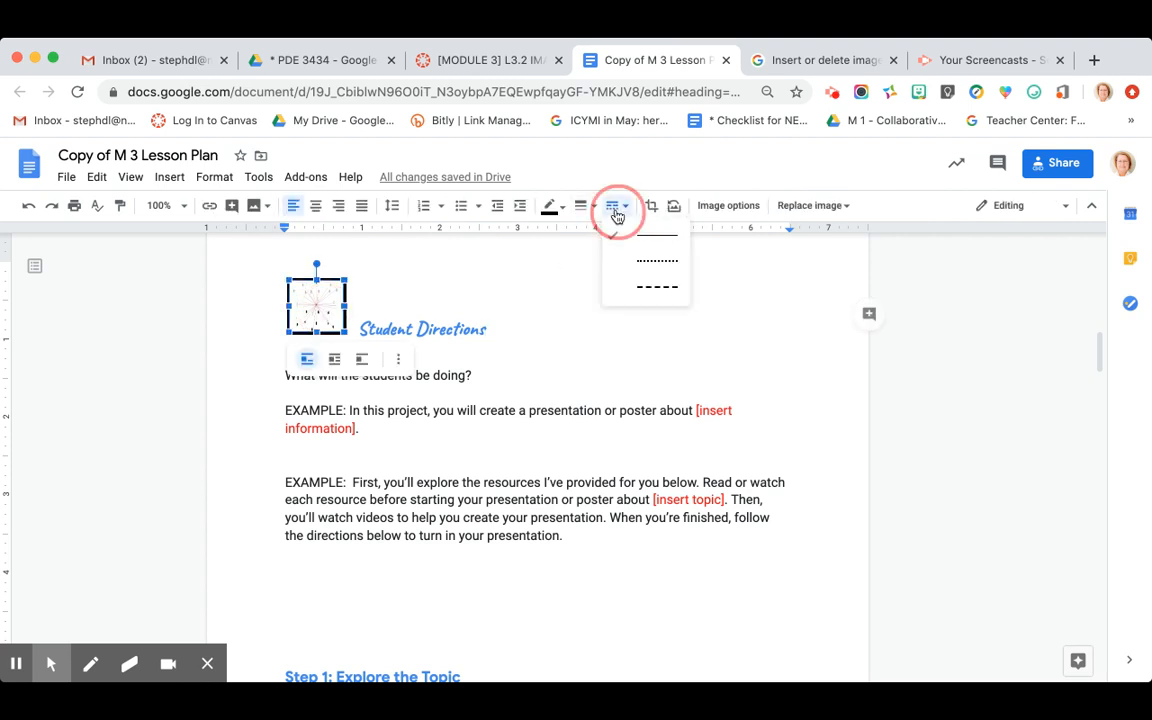
pyautogui.click(640, 259)
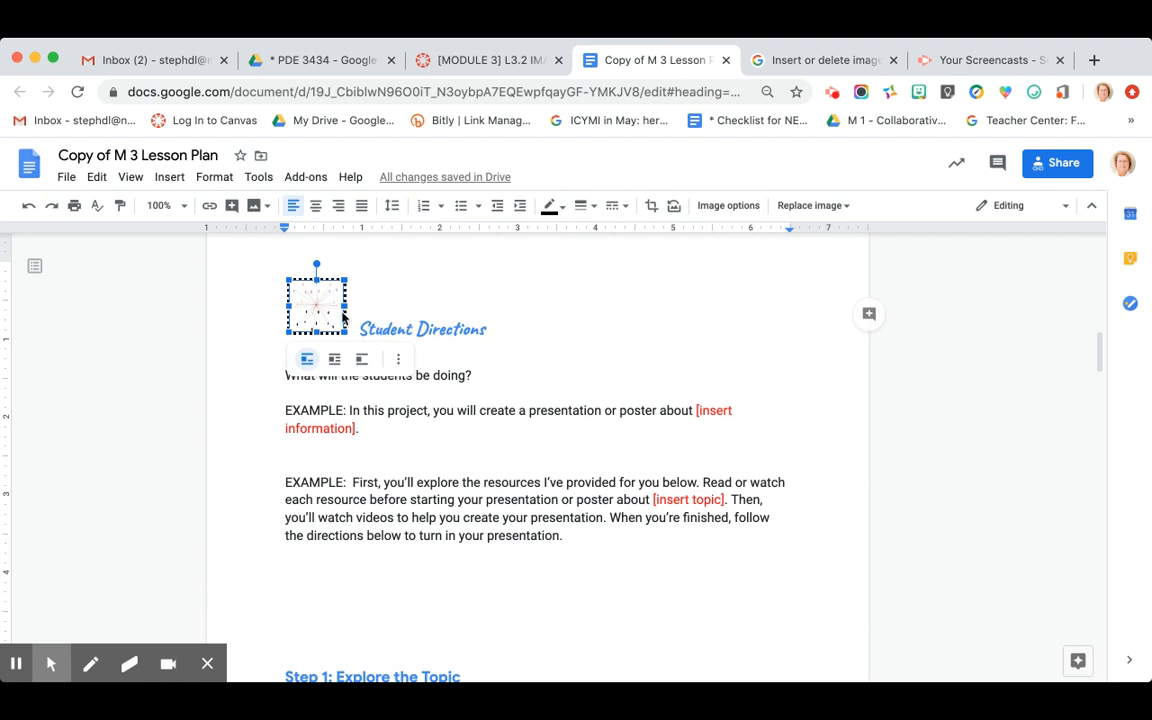
# Try moving the dotted-border image behind the Student Directions heading and onto its own line below it.
pyautogui.click(331, 294)
pyautogui.moveTo(331, 294); pyautogui.dragTo(497, 300)
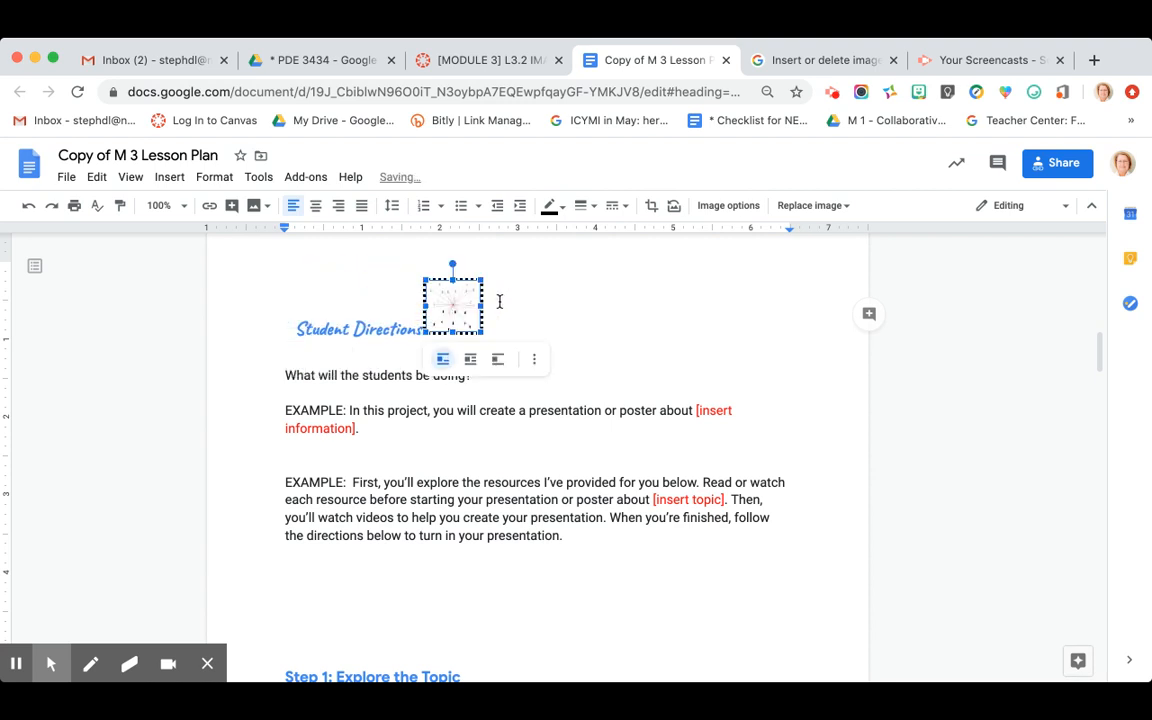
pyautogui.click(419, 333)
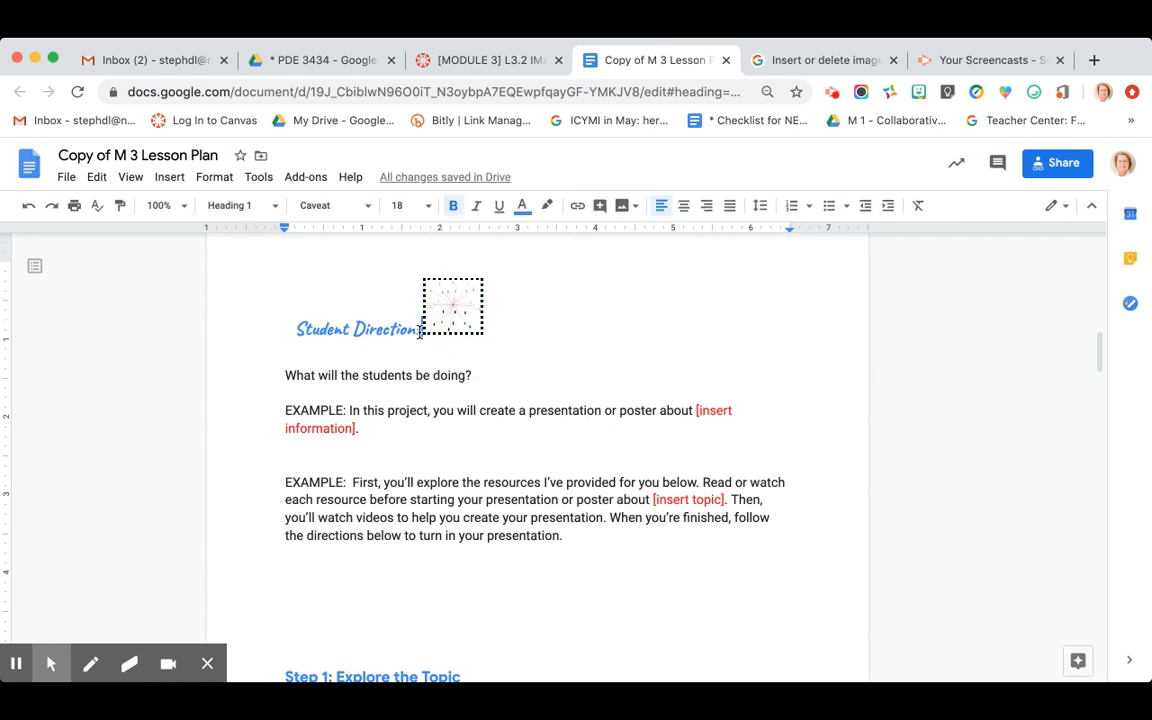
pyautogui.press('Return')
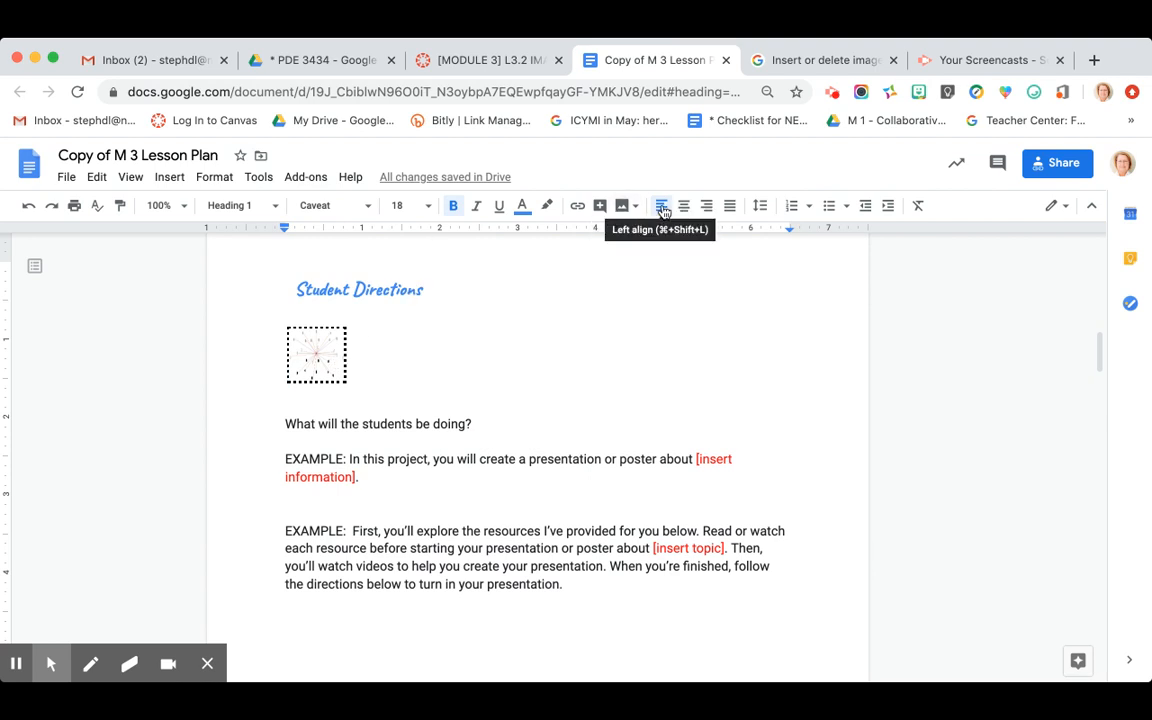
# Try centre and right alignment on the image's own line, and return the image to the front of the Student Directions heading.
pyautogui.click(684, 207)
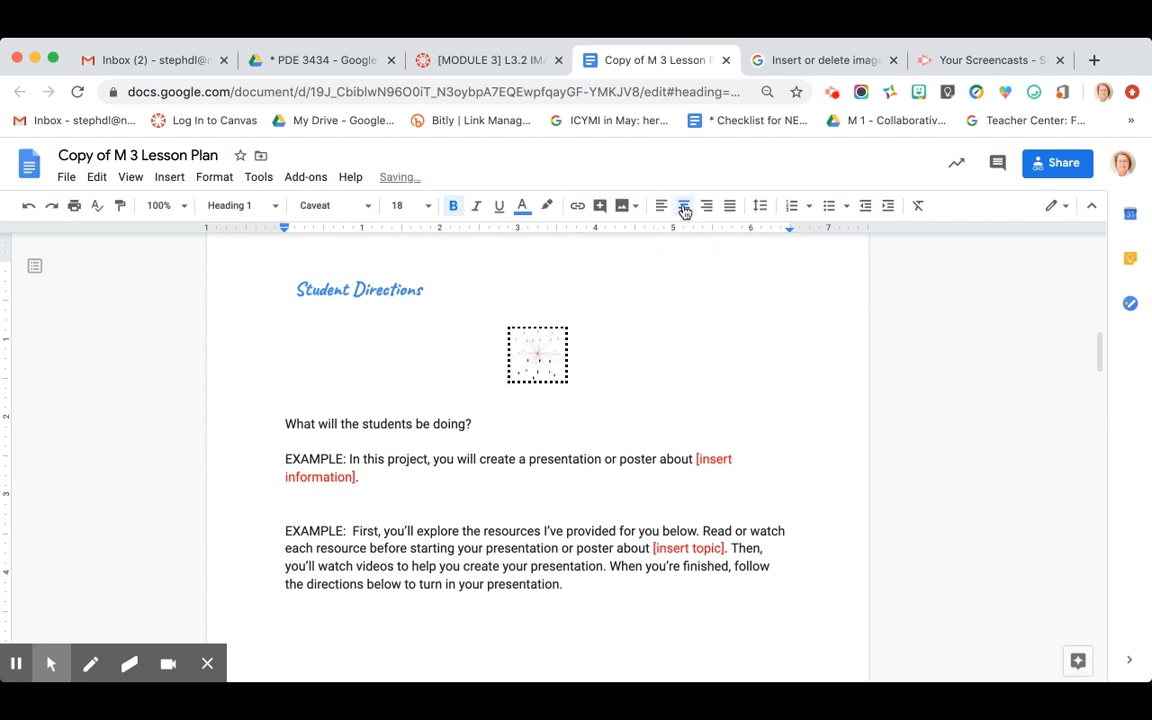
pyautogui.click(705, 207)
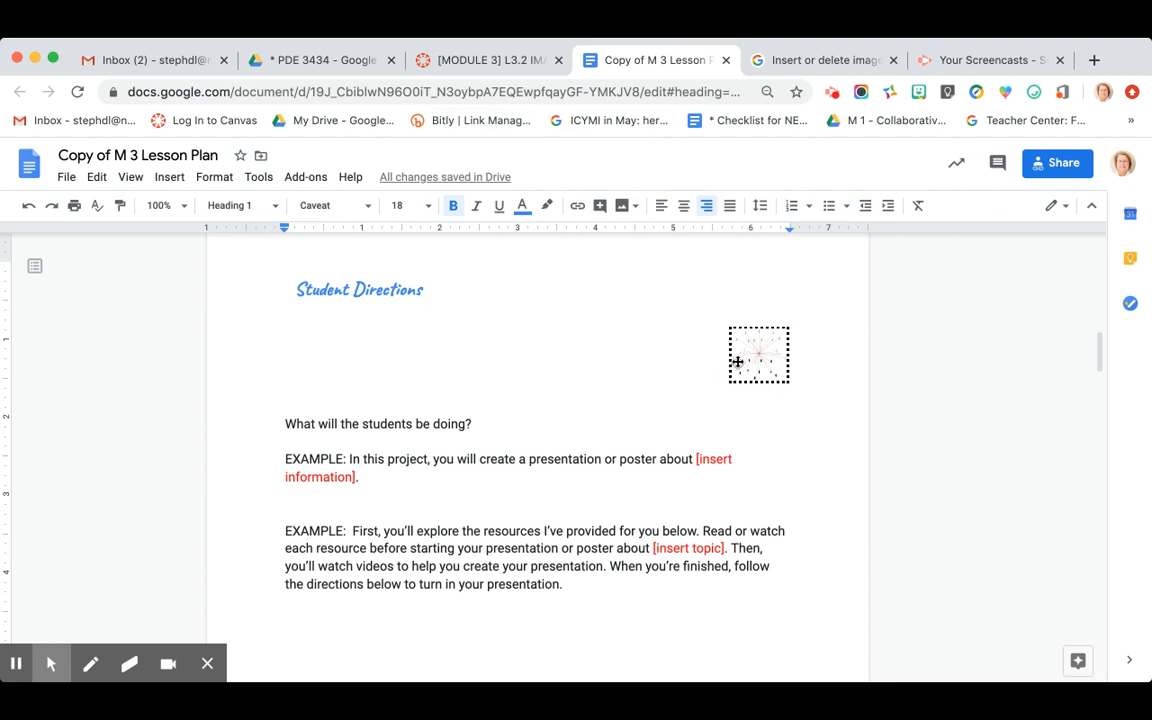
pyautogui.click(745, 357)
pyautogui.moveTo(395, 300); pyautogui.dragTo(295, 304)
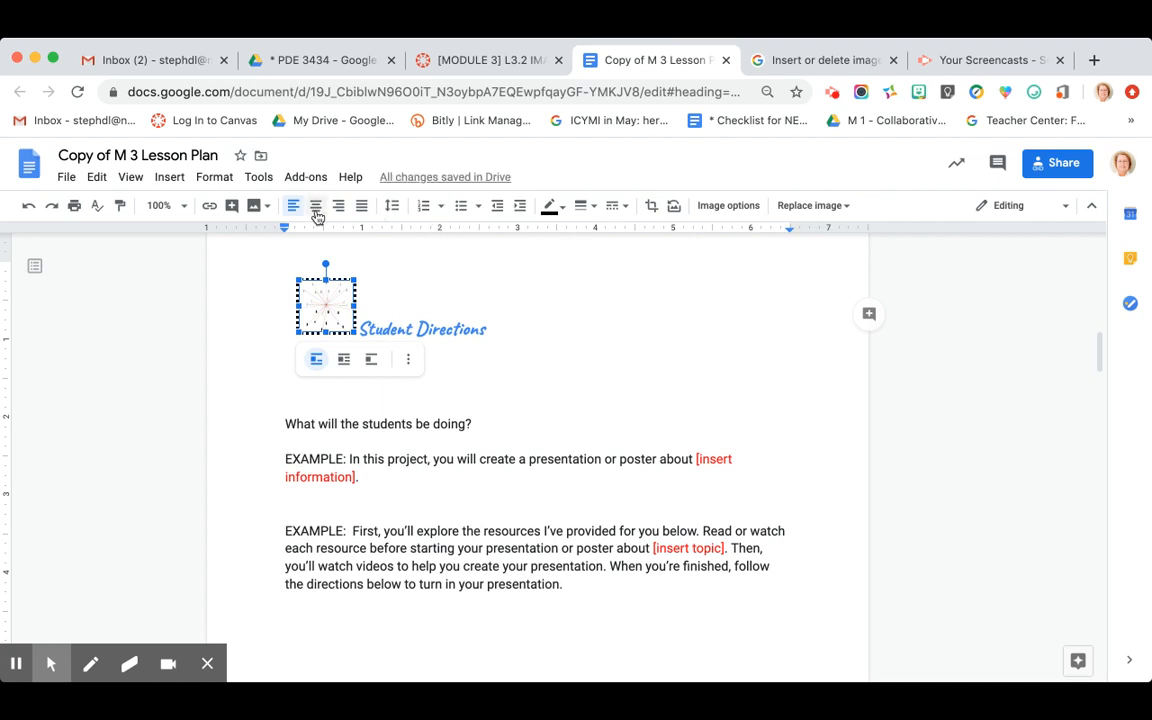
# Try centre and right alignment on the Student Directions heading with its image, and restore left alignment.
pyautogui.click(316, 207)
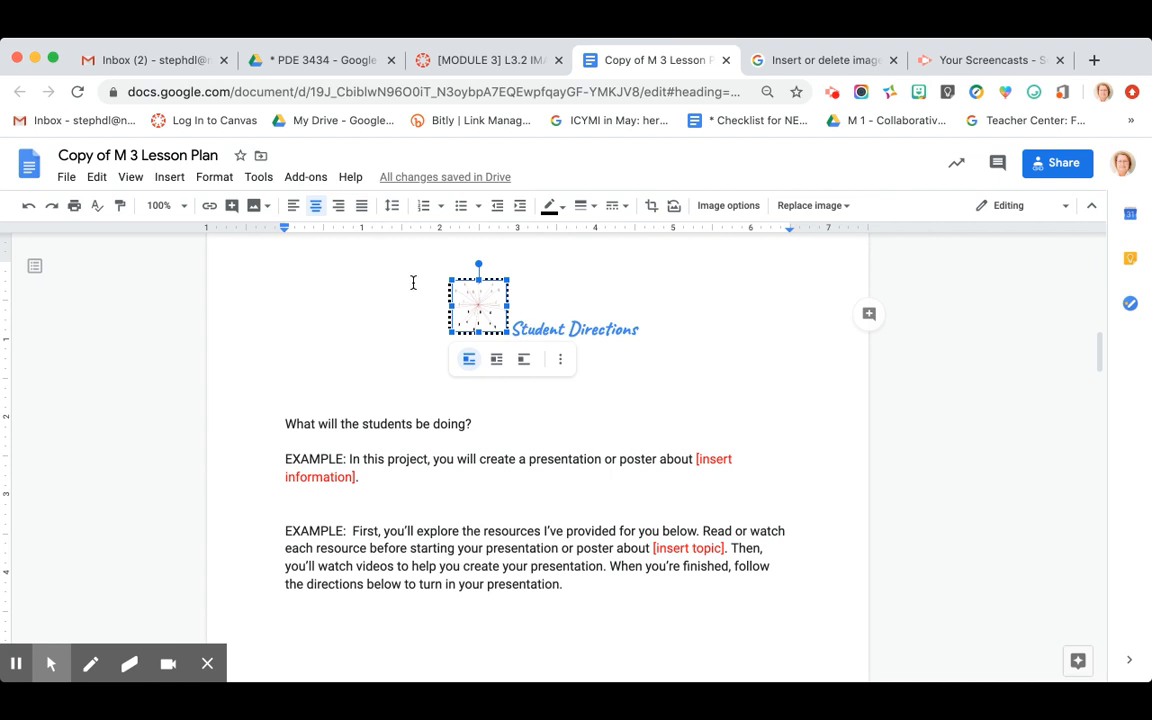
pyautogui.click(340, 207)
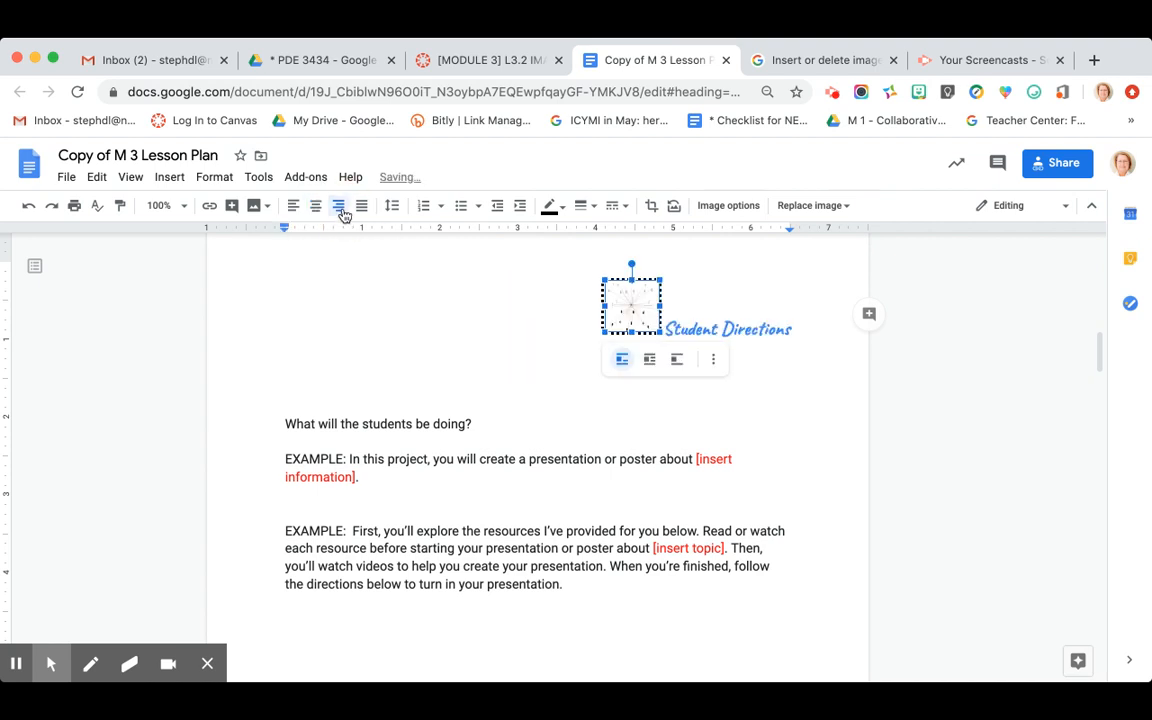
pyautogui.click(294, 208)
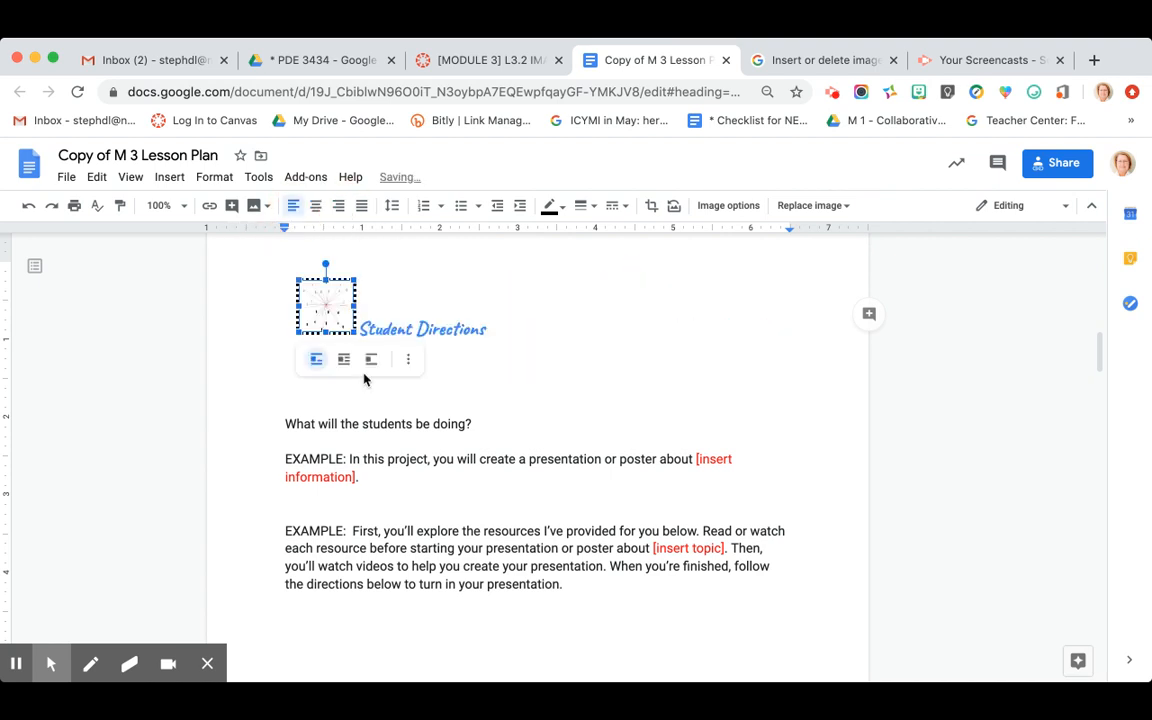
# Delete the extra blank line between the Student Directions heading and the question about what students will be doing.
pyautogui.click(327, 403)
pyautogui.press('BackSpace')
pyautogui.press('BackSpace')
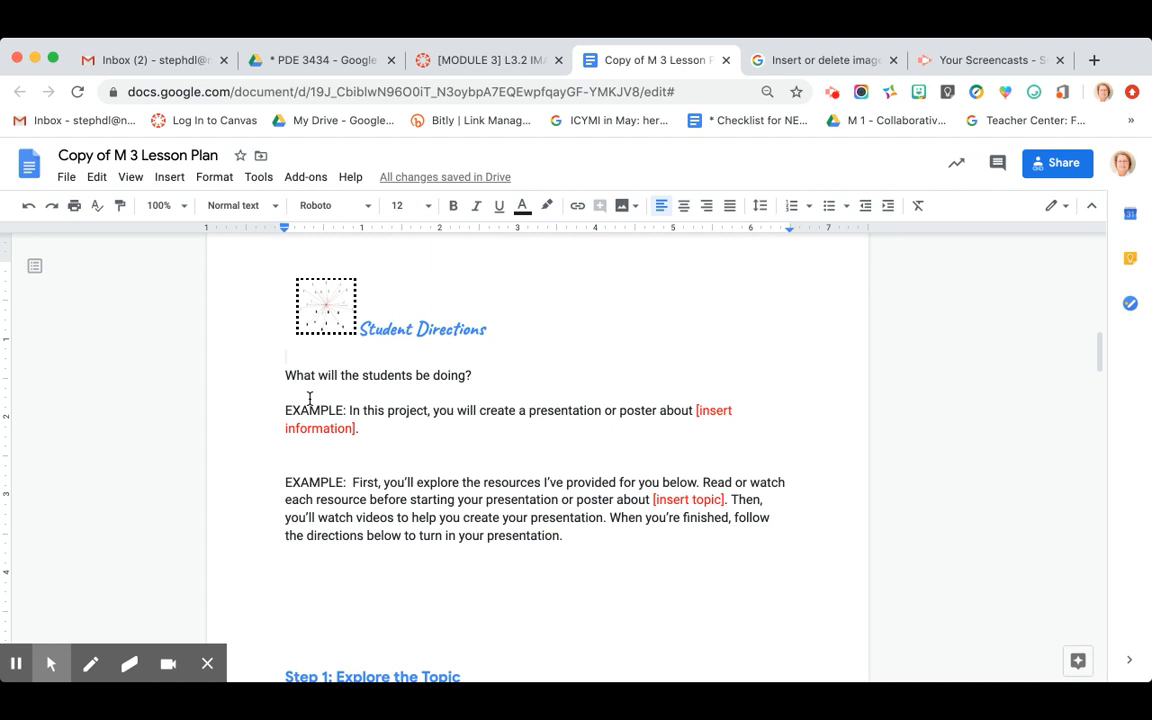
# Place the text cursor before the "Step 1: Explore the Topic" heading and search the Explore tool's images for "Explore".
pyautogui.scroll(-5, 310, 398)
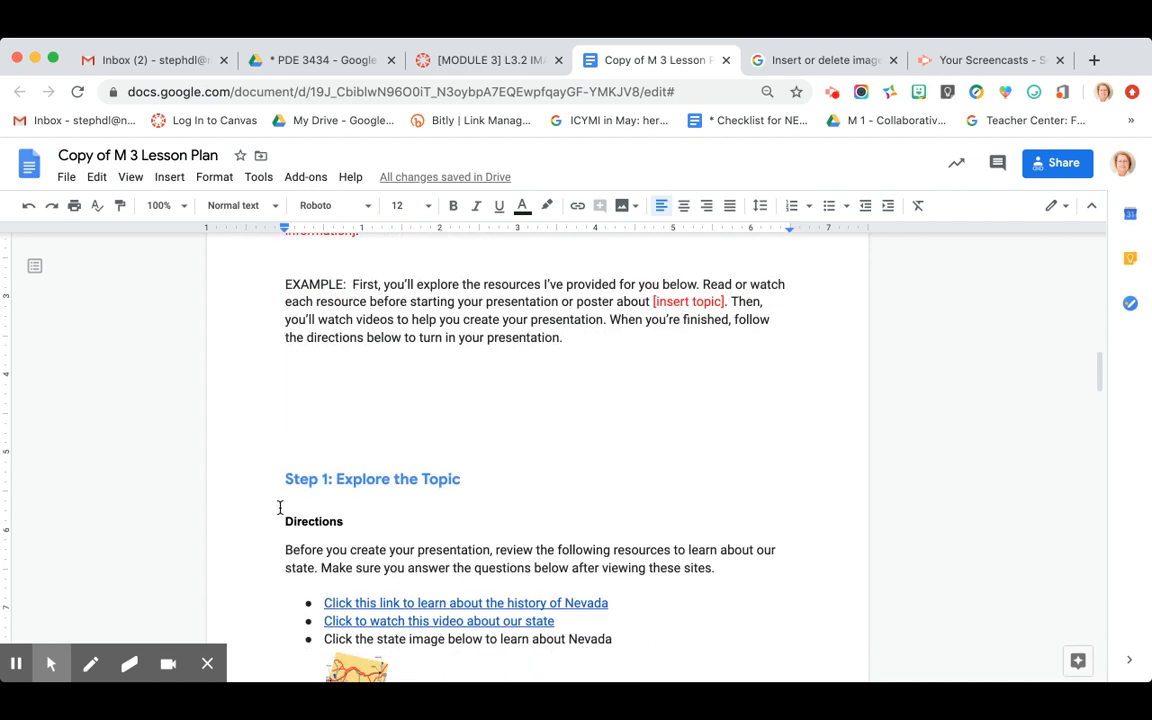
pyautogui.click(284, 479)
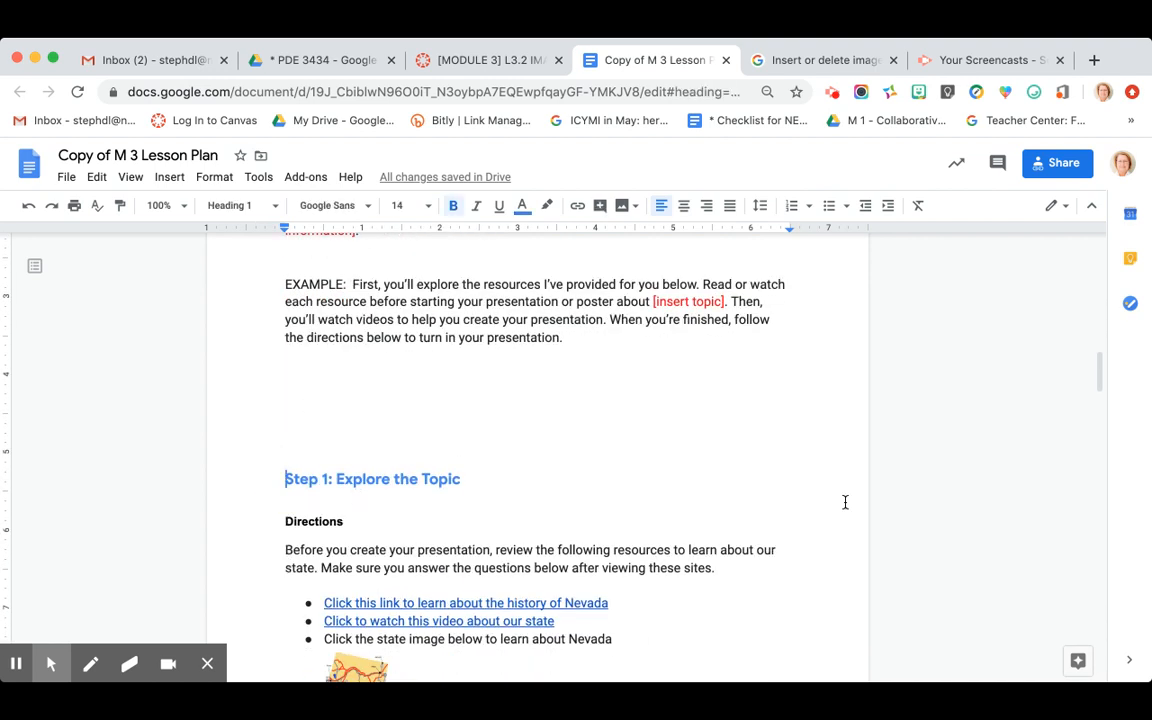
pyautogui.click(1078, 667)
pyautogui.moveTo(988, 540)
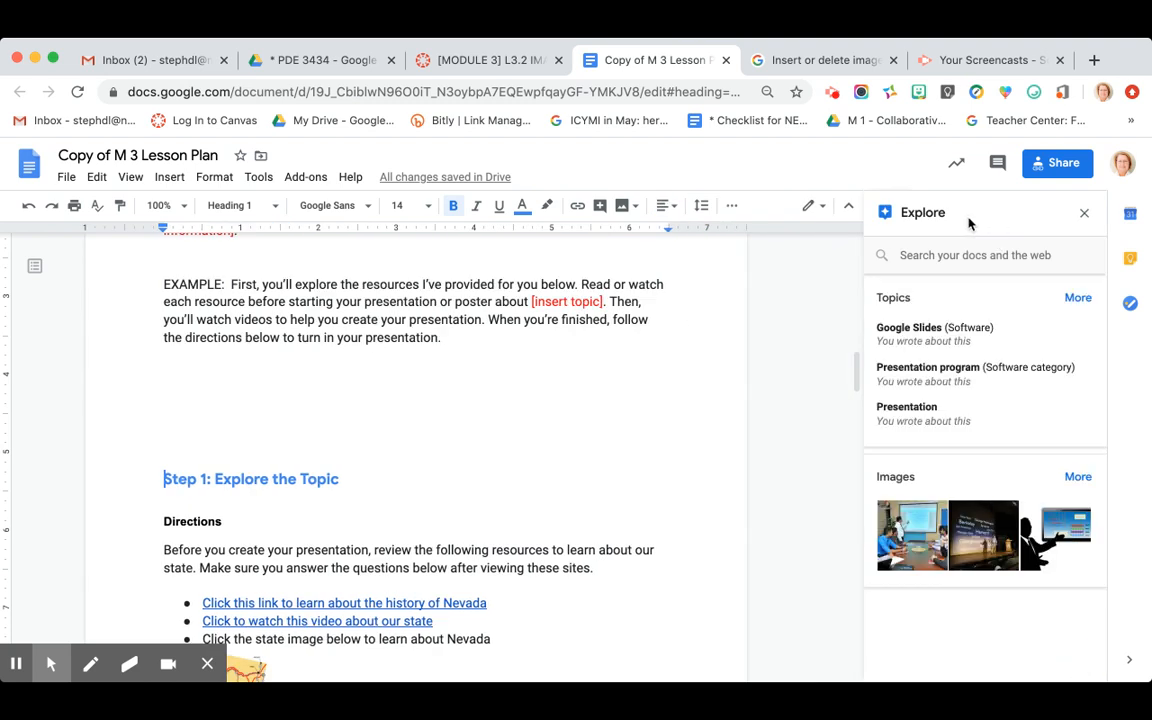
pyautogui.click(960, 254)
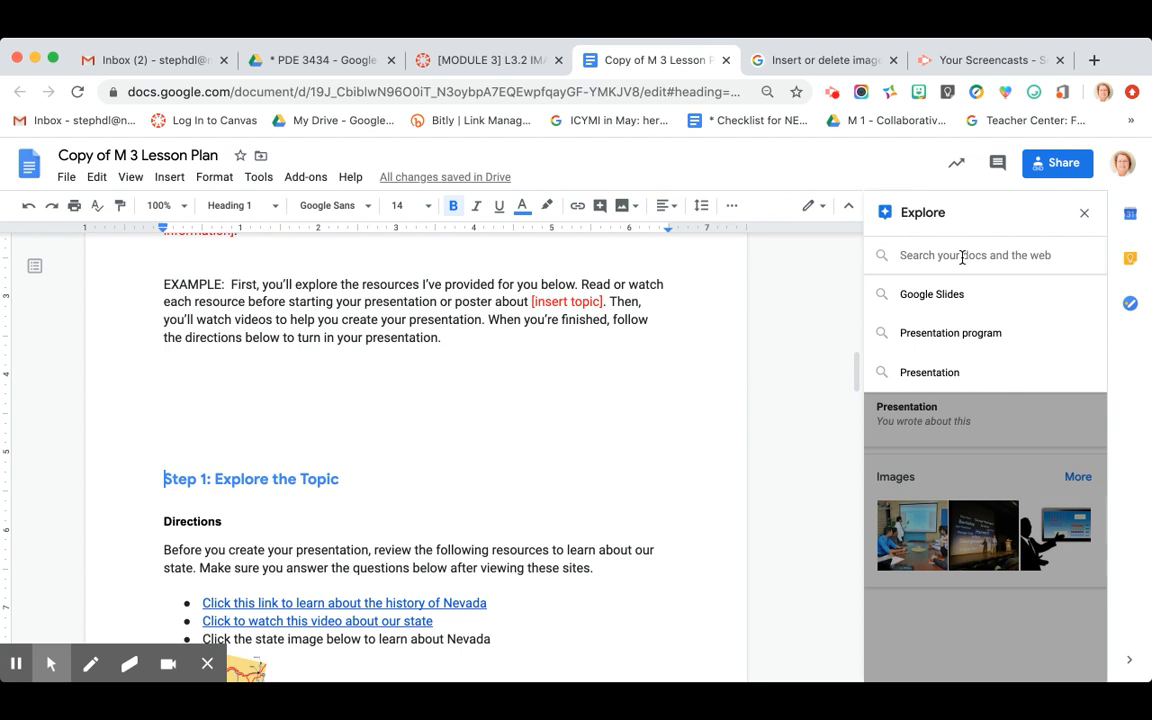
pyautogui.write('Ex')
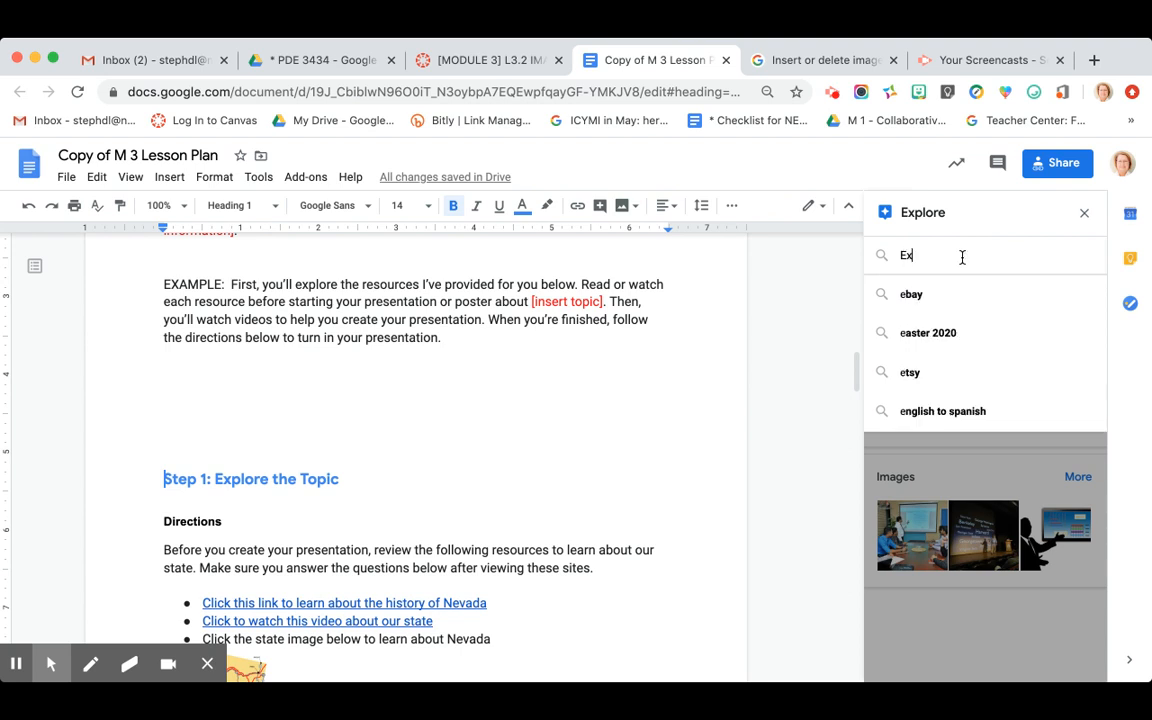
pyautogui.write('plore')
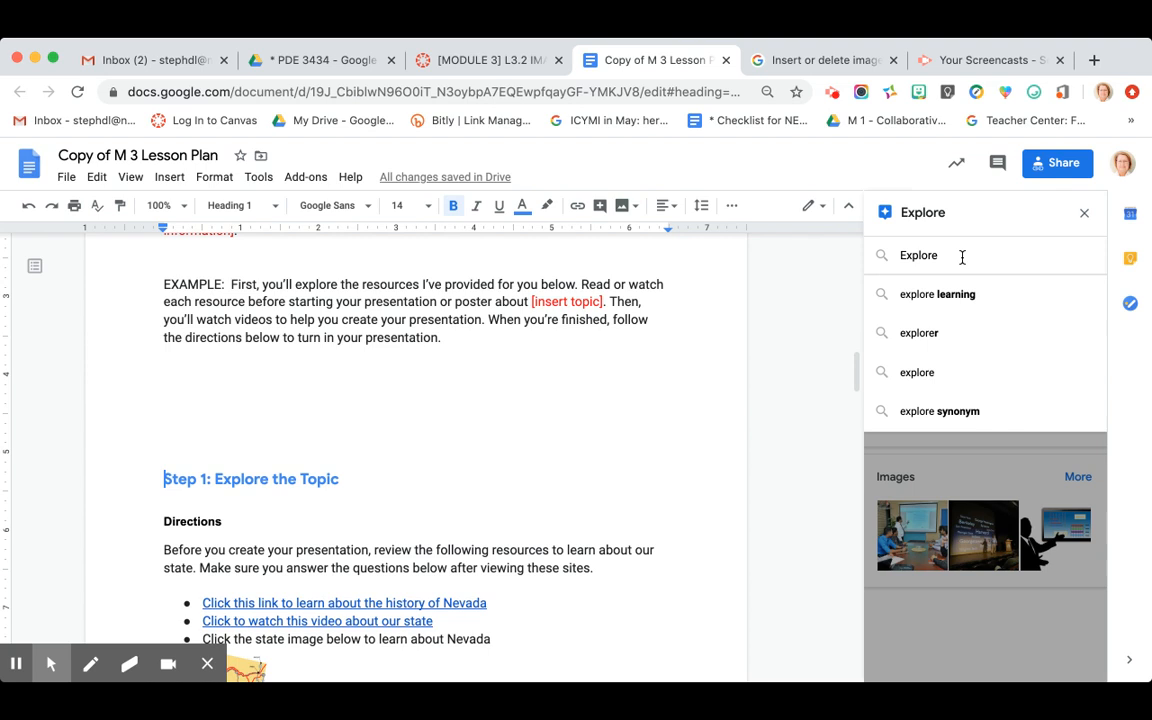
pyautogui.press('Return')
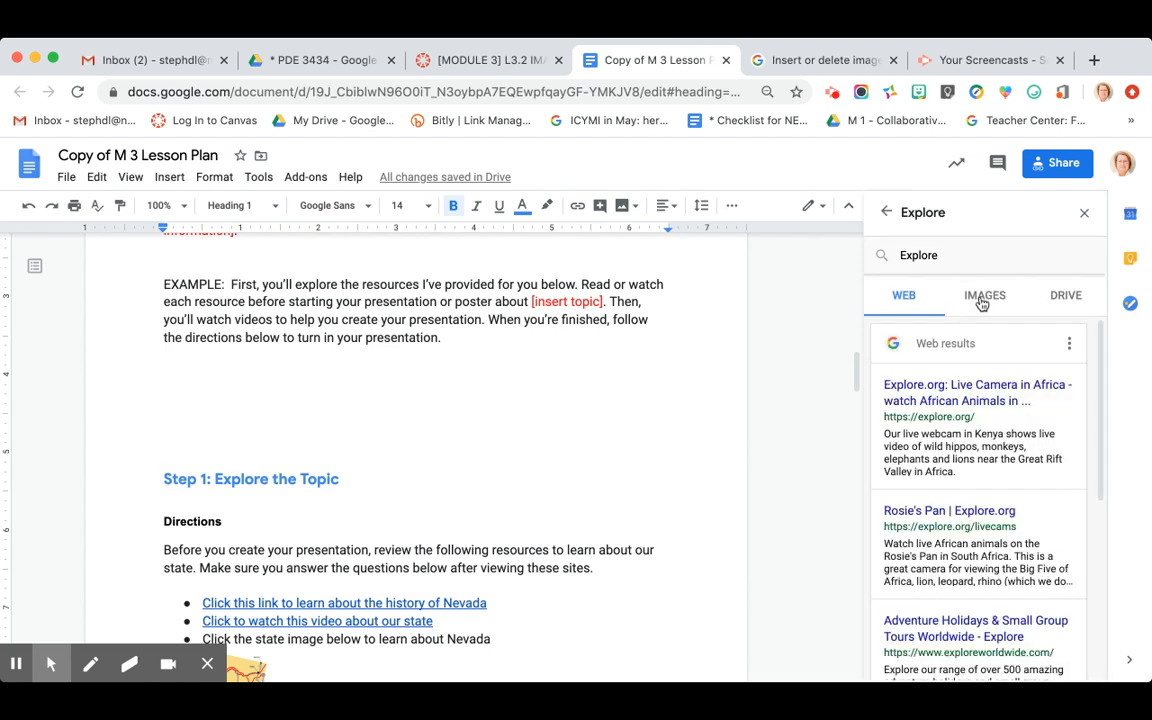
pyautogui.click(984, 302)
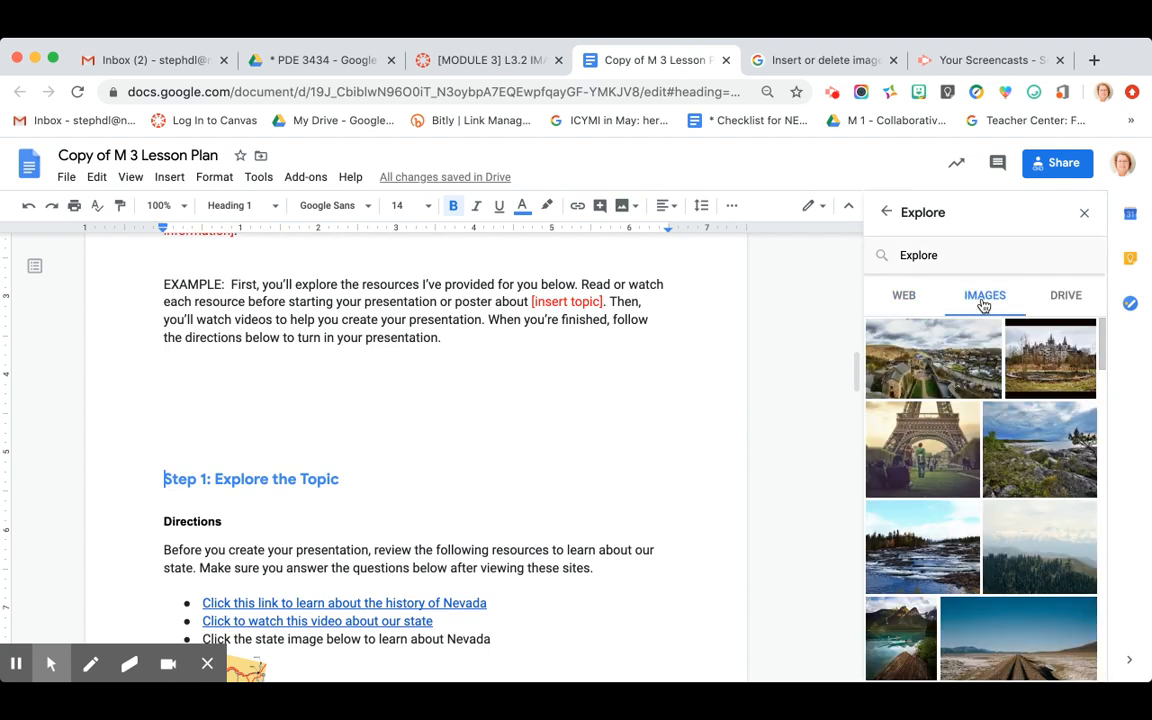
# Search the images for "learn" instead and preview the picture of the A, B and C letter blocks.
pyautogui.click(895, 255)
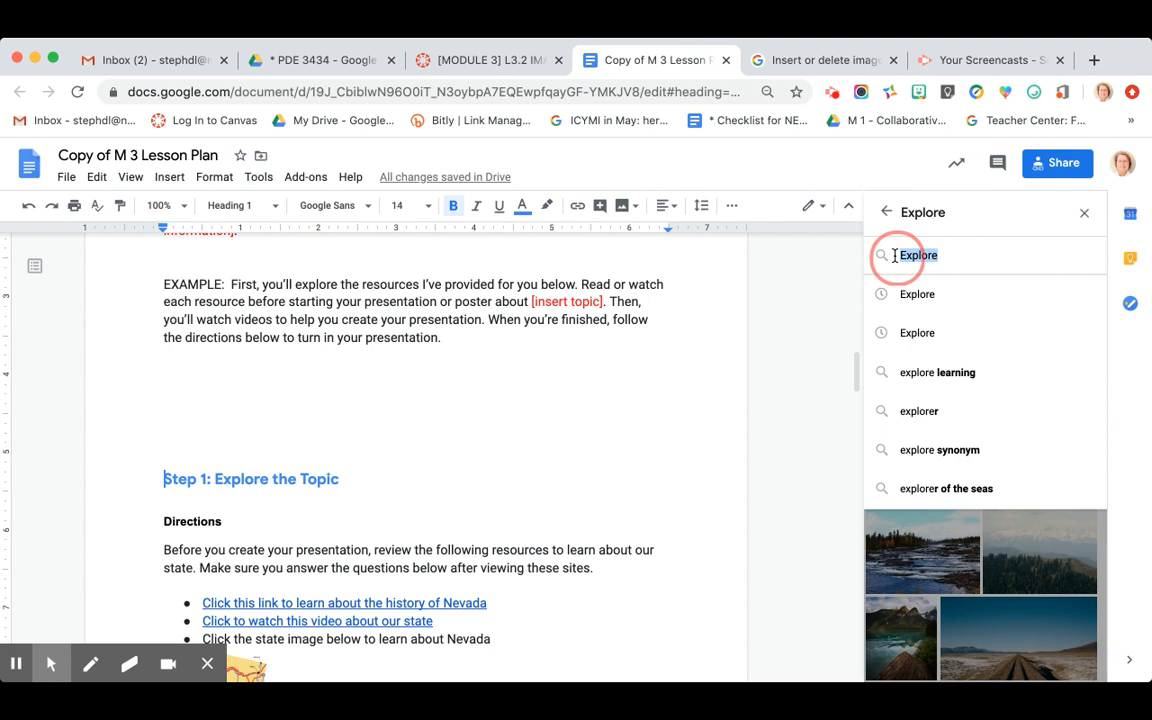
pyautogui.write('learn')
pyautogui.press('Return')
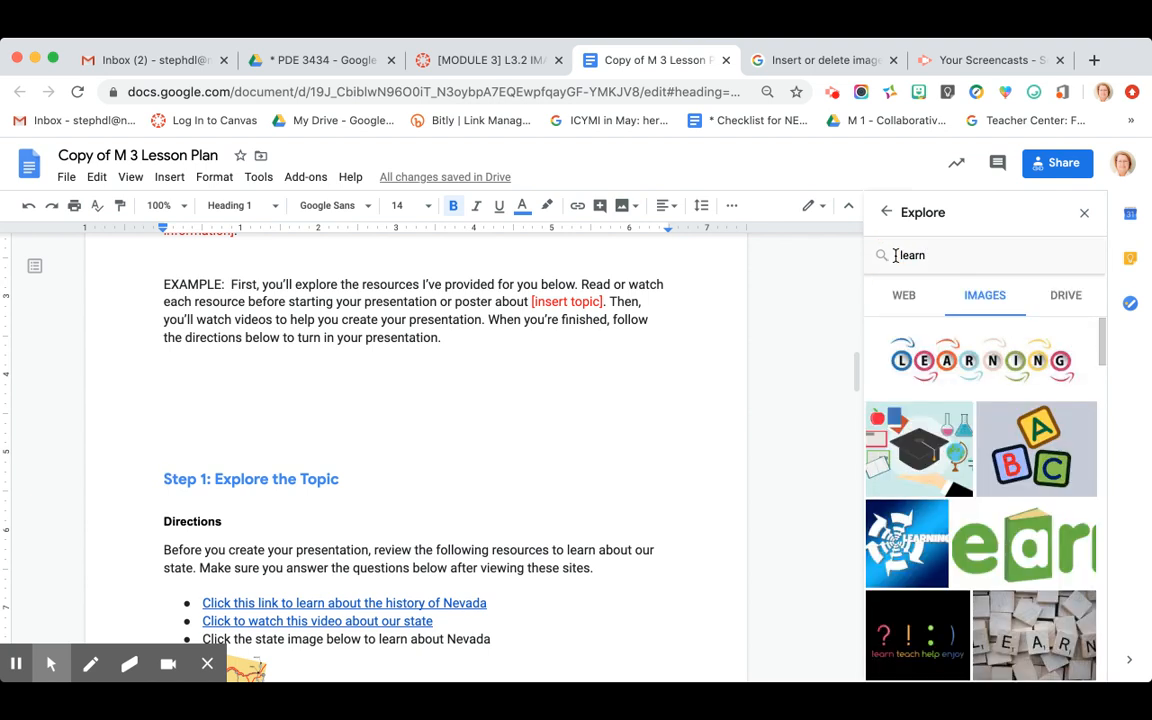
pyautogui.click(1019, 454)
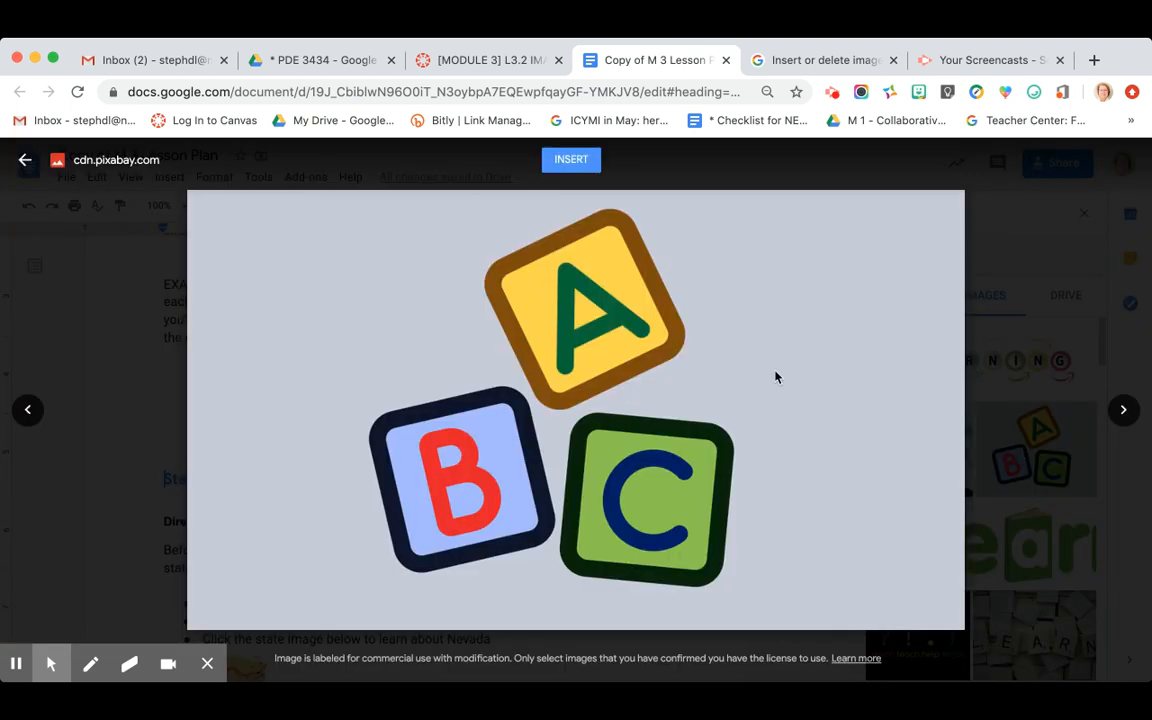